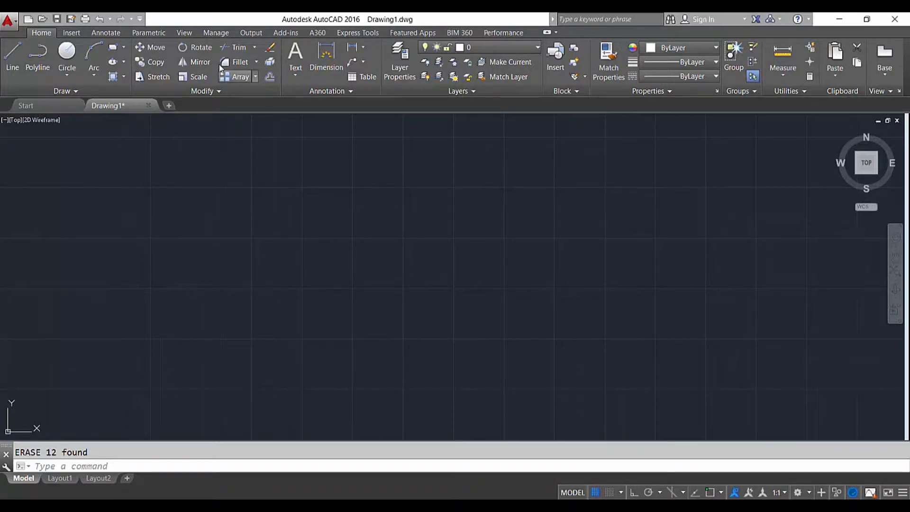
left_click(255, 78)
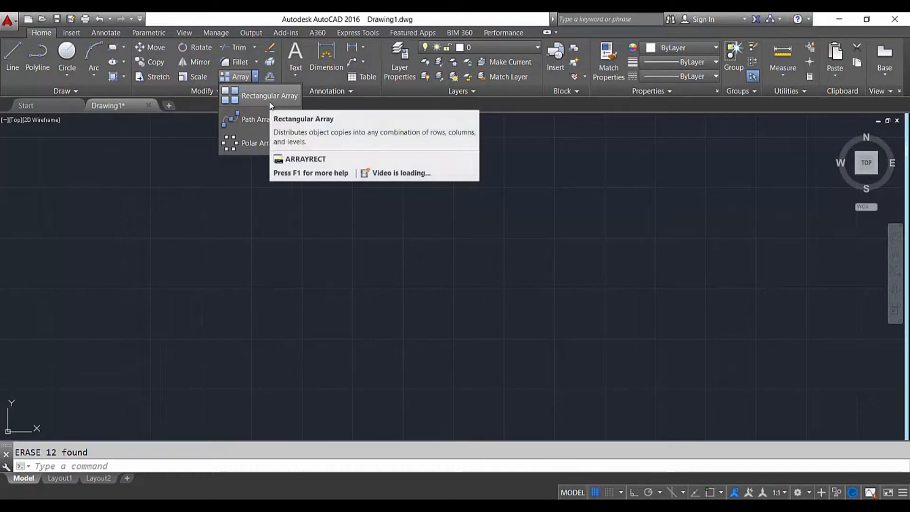
key("Escape")
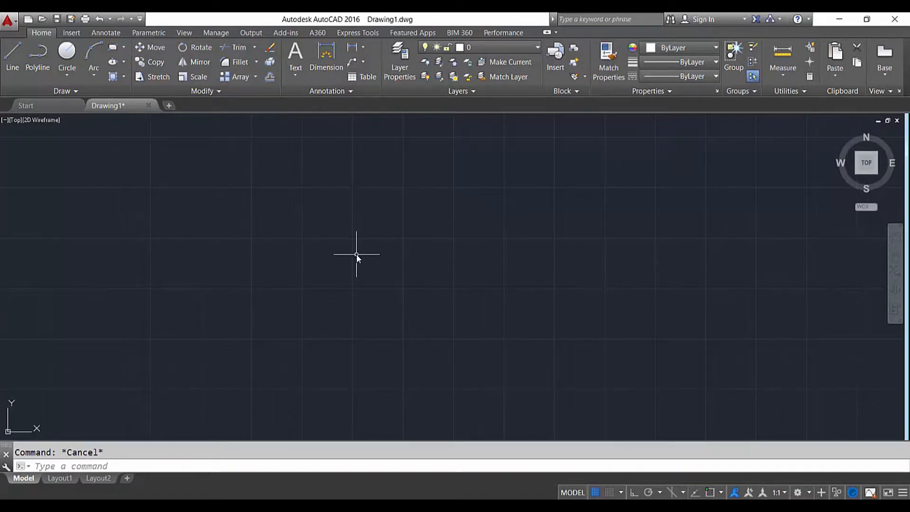
Draw a small rectangle in the empty drawing area as the object for an array.
type("rec")
key("Return")
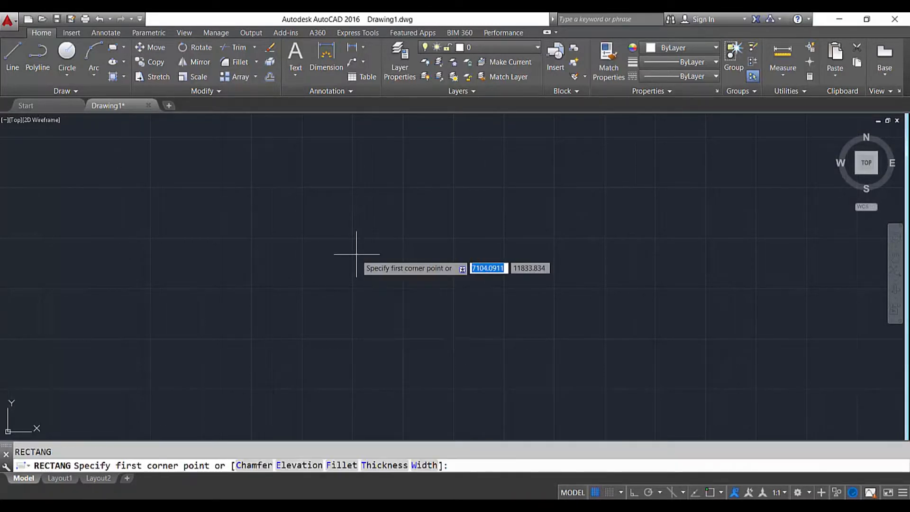
left_click(338, 226)
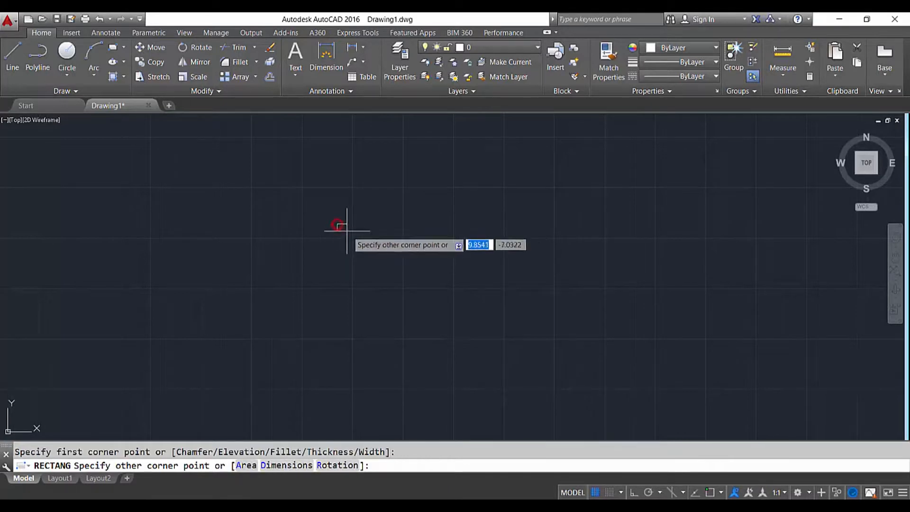
left_click(371, 257)
middle_click_drag(405, 319, 362, 276)
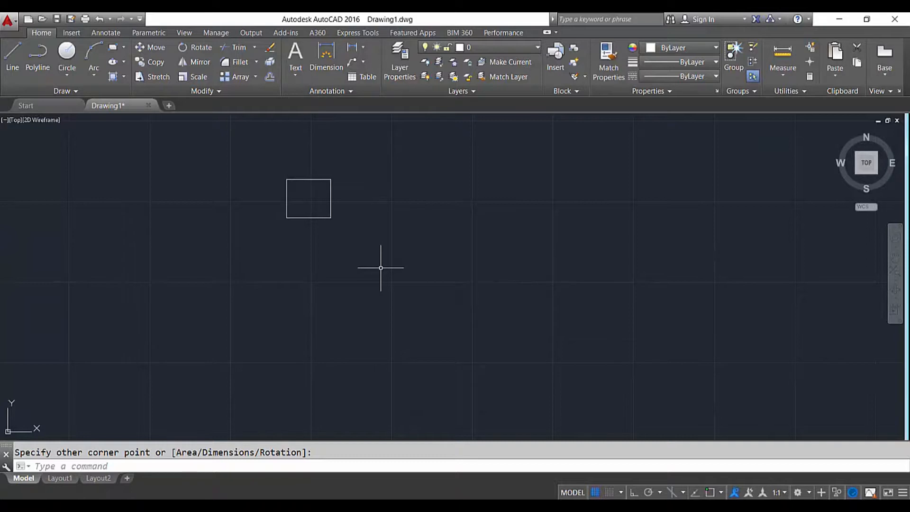
middle_click_drag(380, 268, 367, 266)
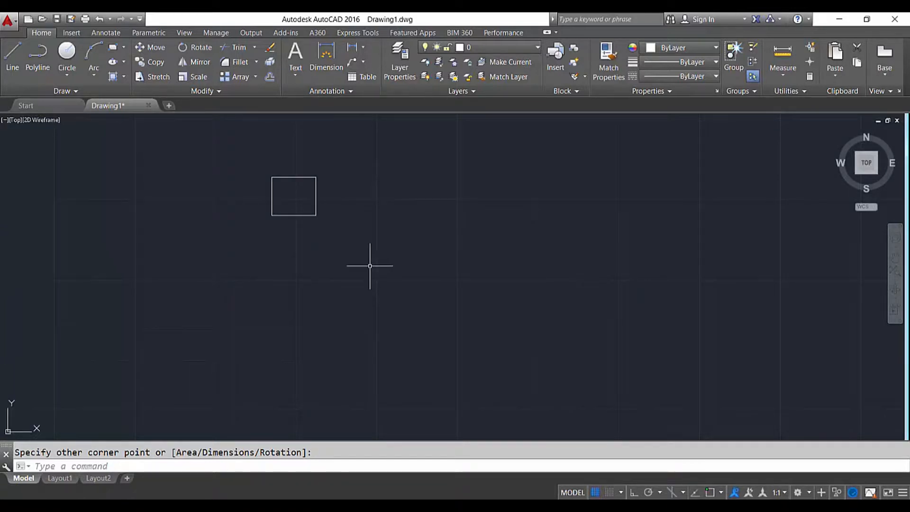
middle_click_drag(377, 275, 370, 273)
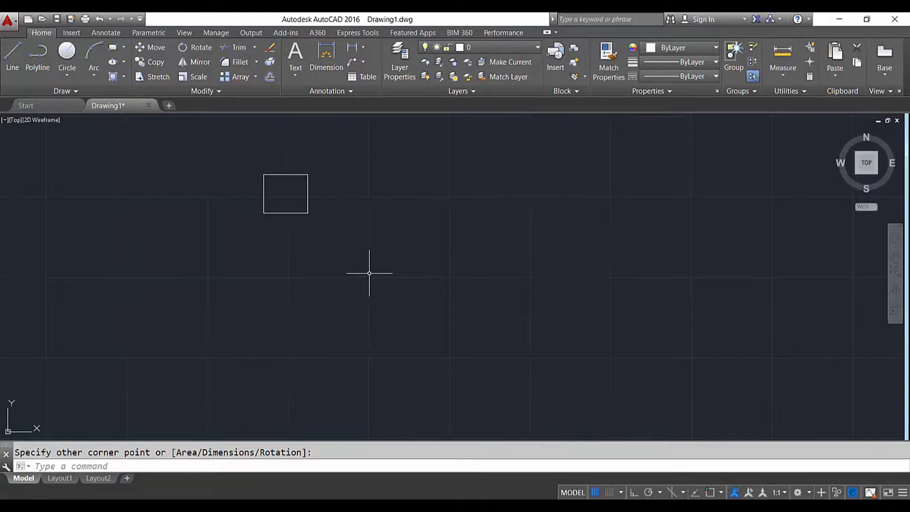
Start an array of the rectangle using the Rectangular array type.
type("ar")
key("Return")
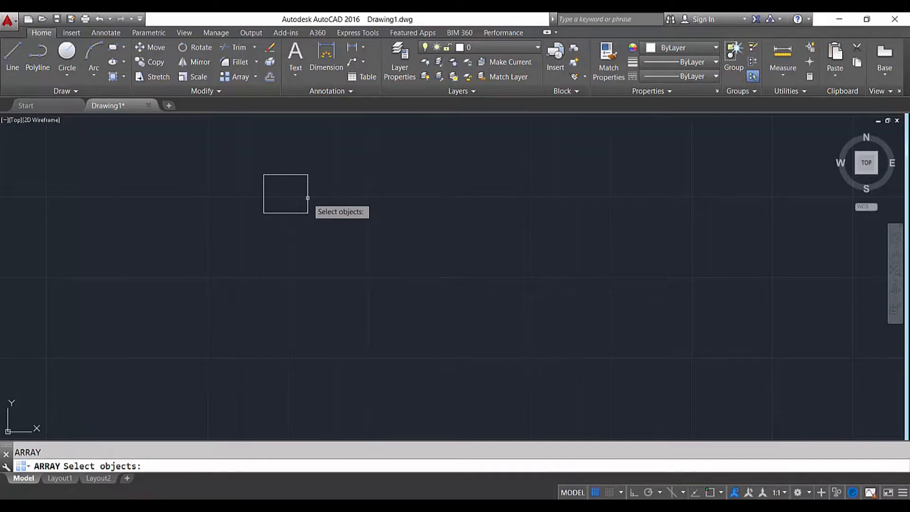
left_click(308, 198)
key("Return")
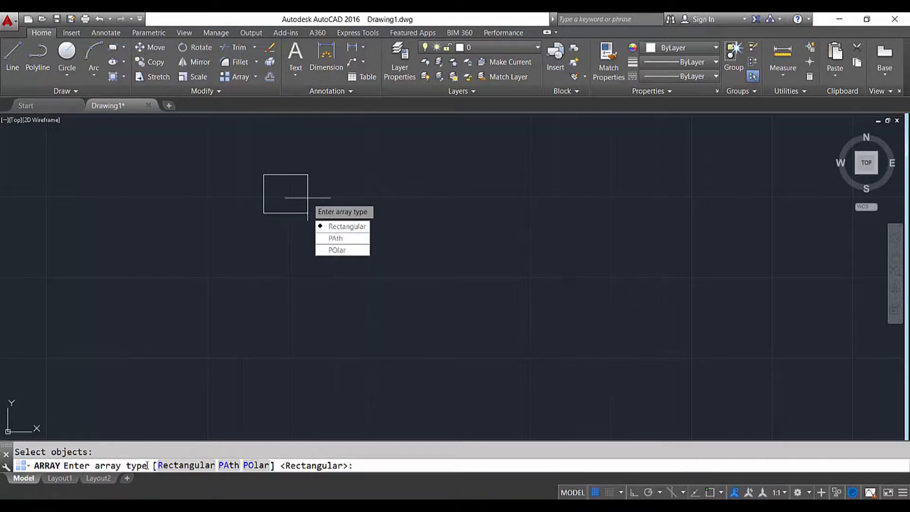
left_click(196, 469)
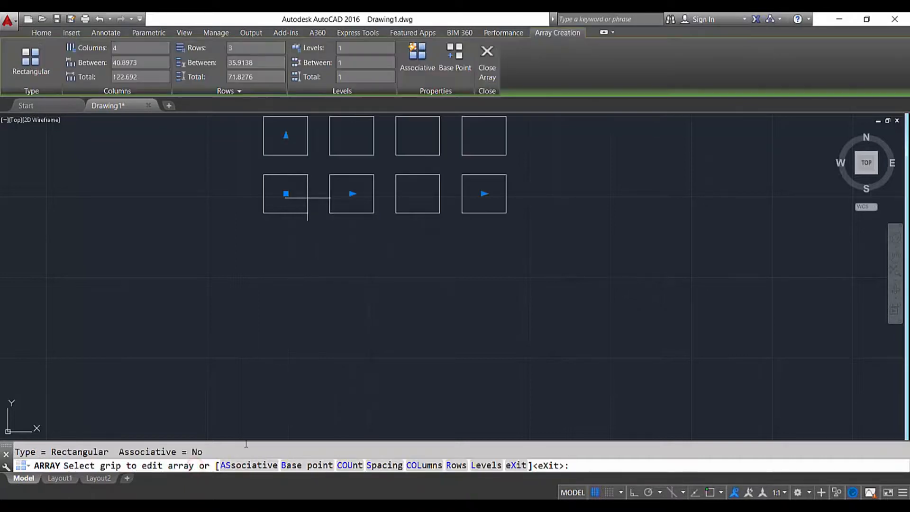
middle_click_drag(309, 309, 308, 421)
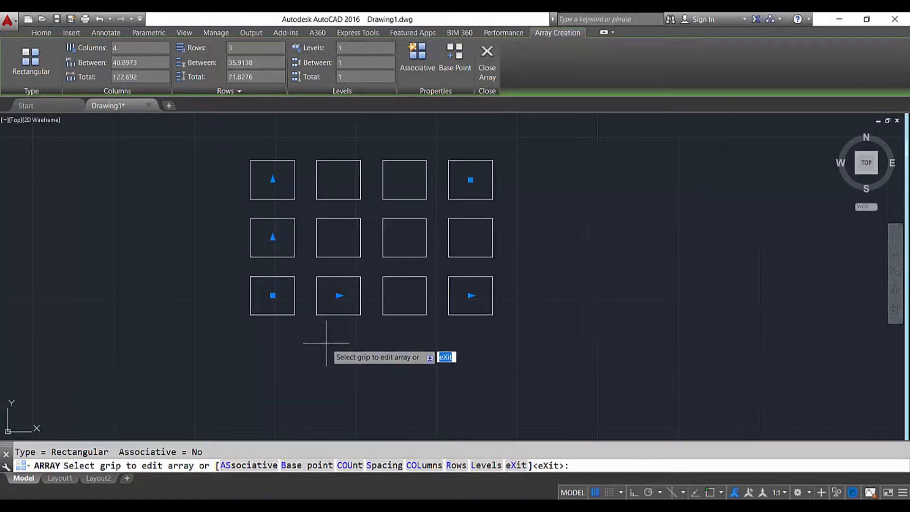
middle_click_drag(307, 346, 298, 354)
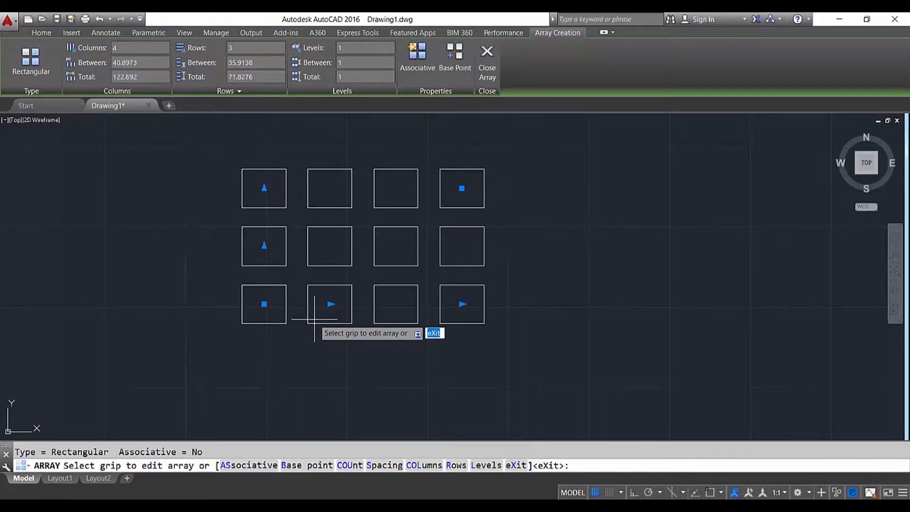
Set the array to 5 columns with a distance of 45 between columns.
left_click(424, 466)
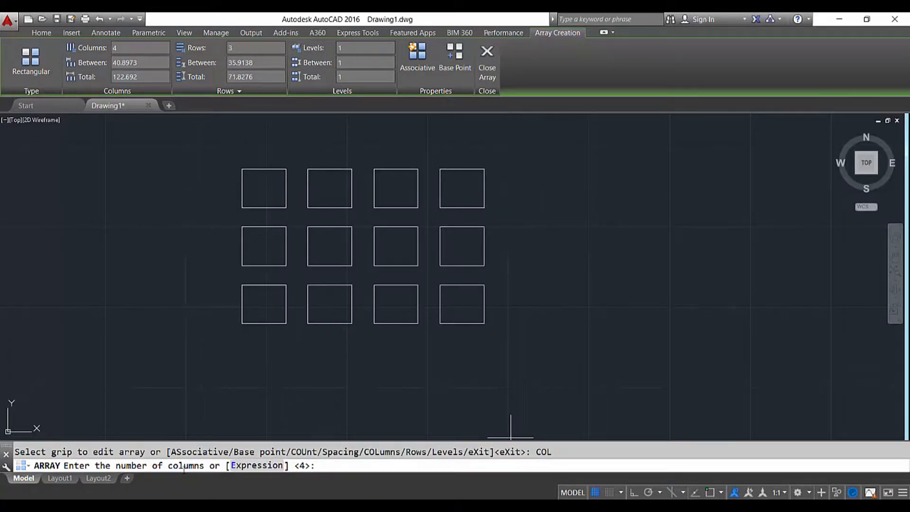
type("5")
key("Return")
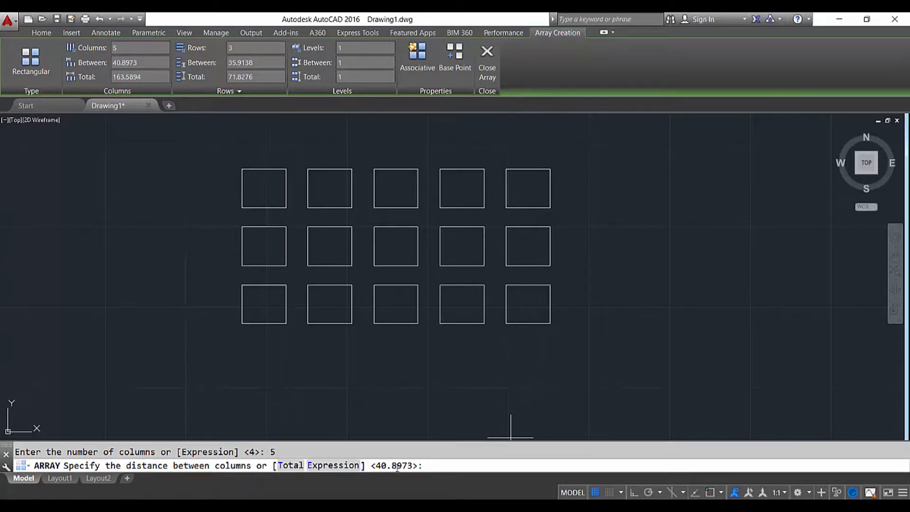
type("45")
key("Return")
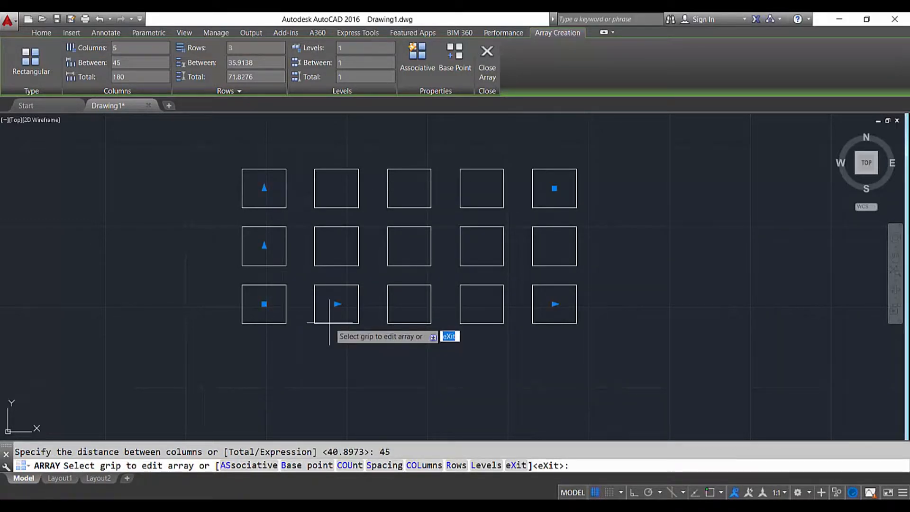
Set the array to 5 rows with a distance of 40 between rows.
scroll(387, 392, "down", 2)
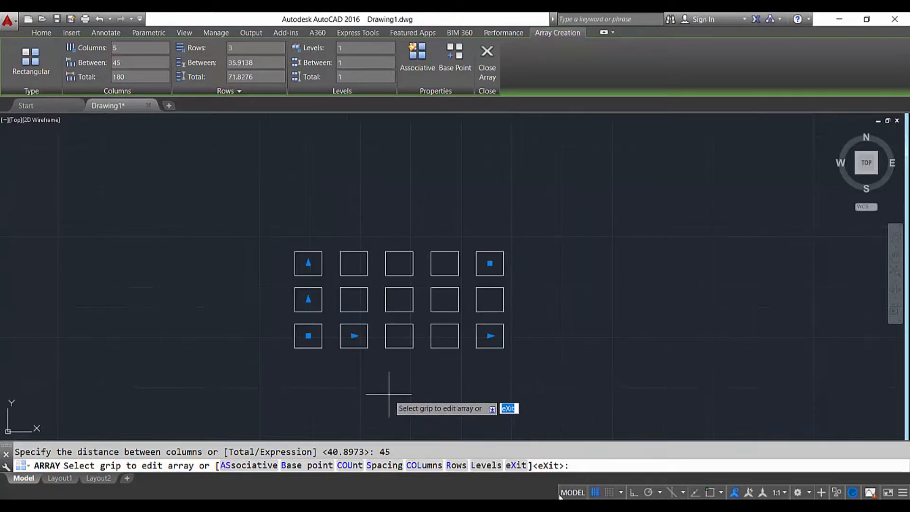
left_click(457, 466)
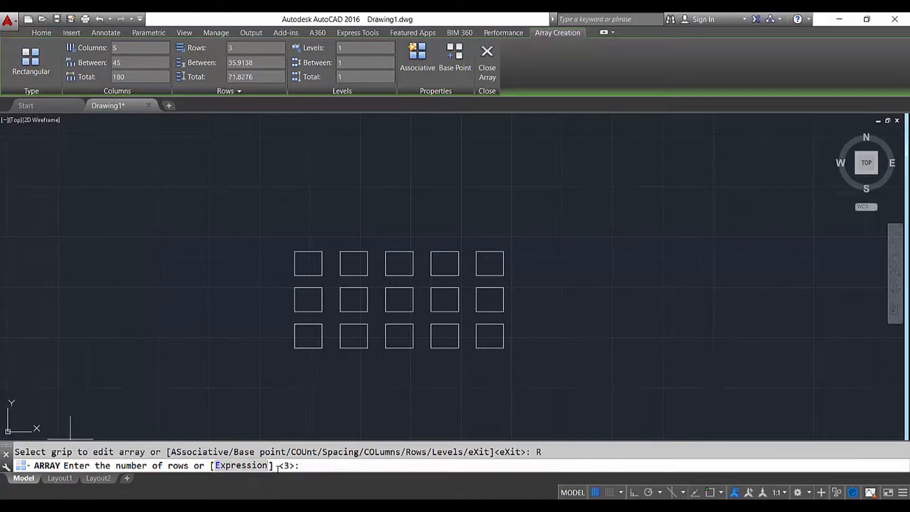
type("5")
key("Return")
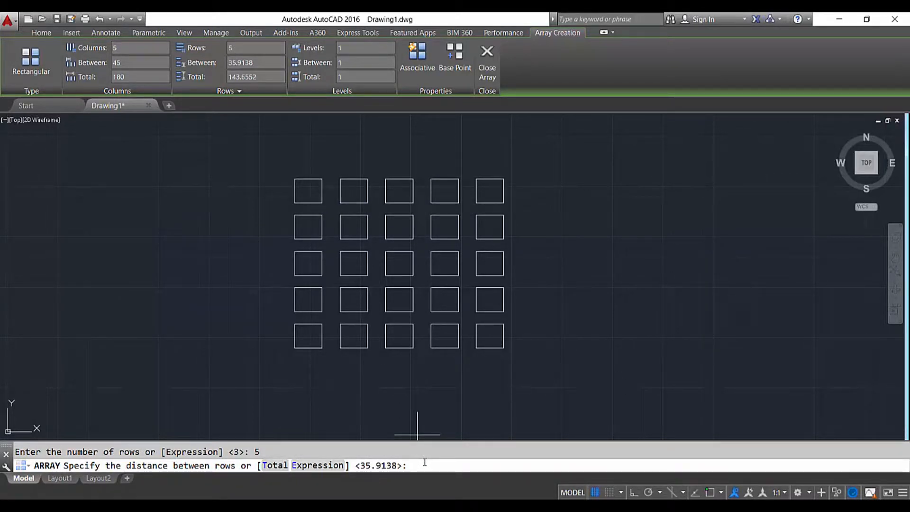
type("40")
key("Return")
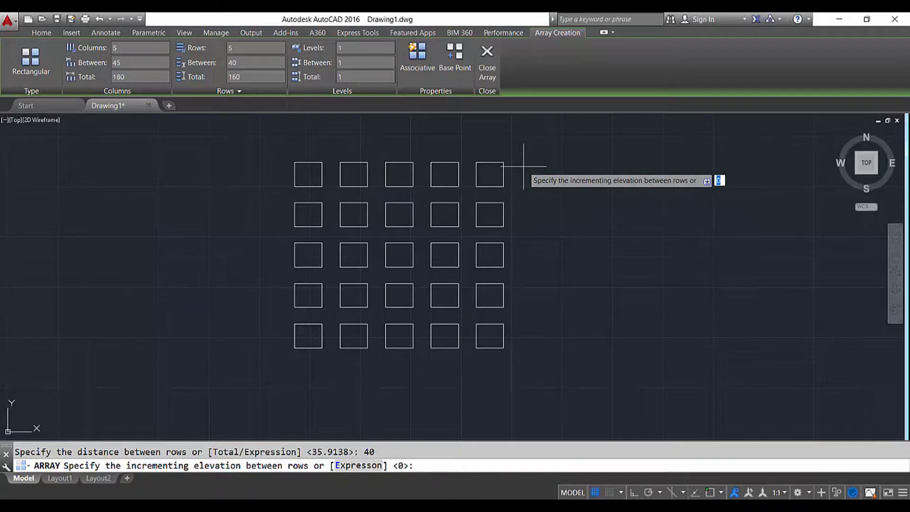
Set the incrementing elevation between the array rows to 15.
left_click(439, 468)
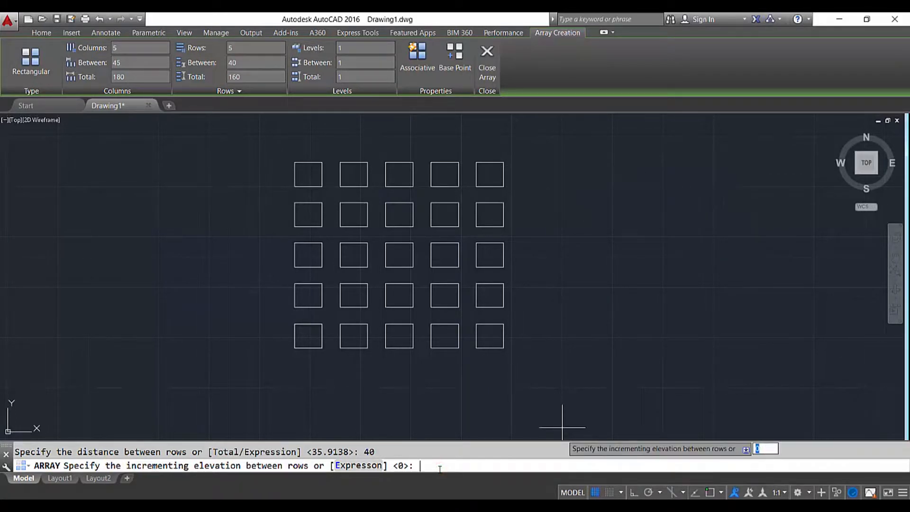
type("2")
type("15")
key("BackSpace")
key("BackSpace")
key("BackSpace")
type("15")
key("Return")
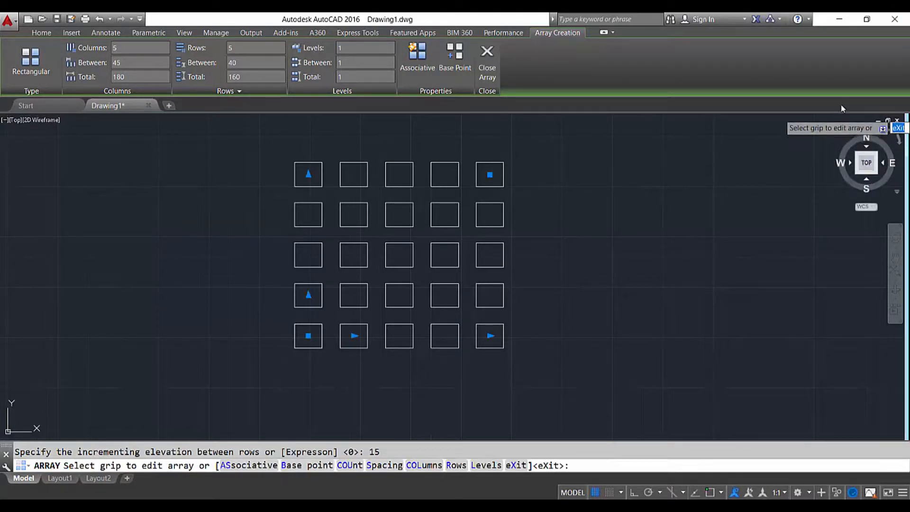
Examine the height offset between the array rows in the isometric home view and the left view, finishing in the top view.
left_click(838, 133)
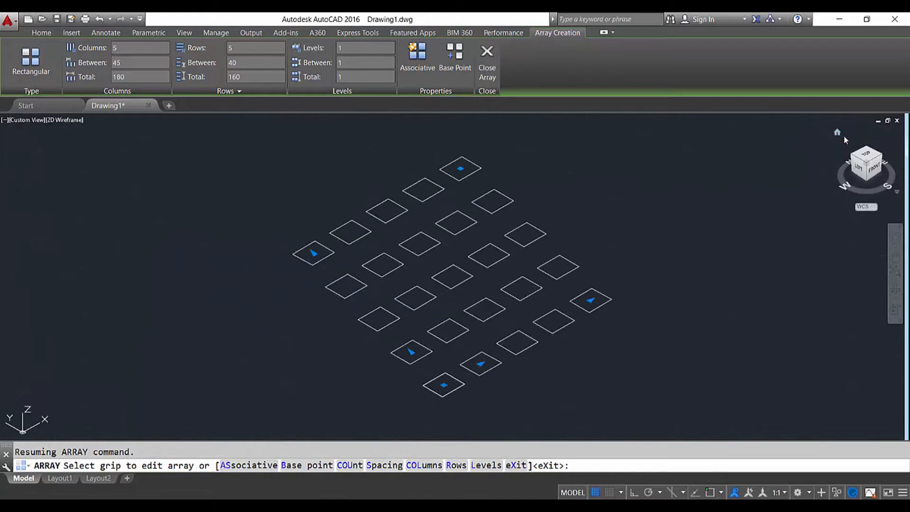
left_click(855, 168)
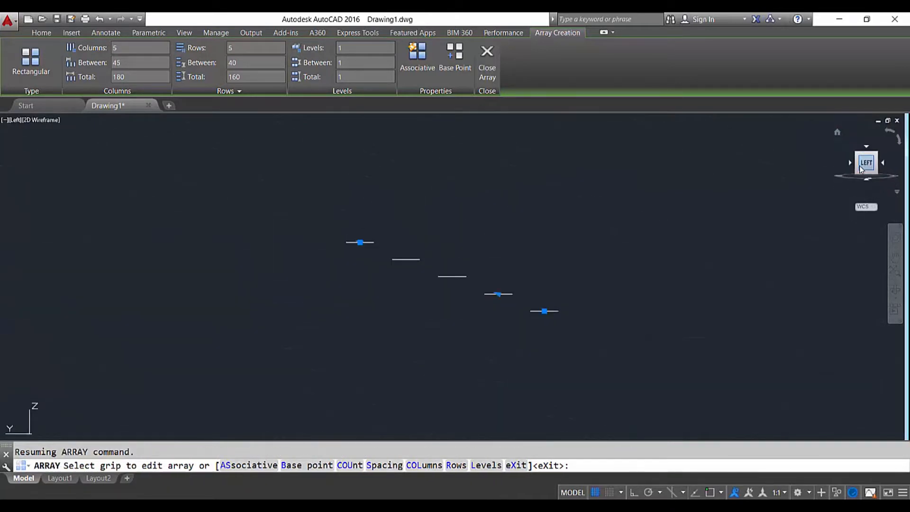
scroll(545, 306, "up", 4)
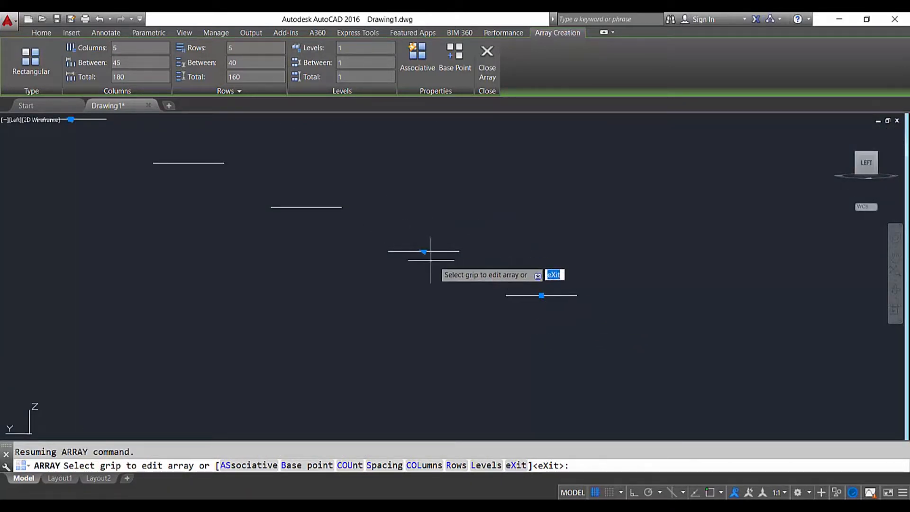
mouse_move(426, 254)
middle_mouse_down()
mouse_move(441, 264)
mouse_move(431, 270)
middle_mouse_up()
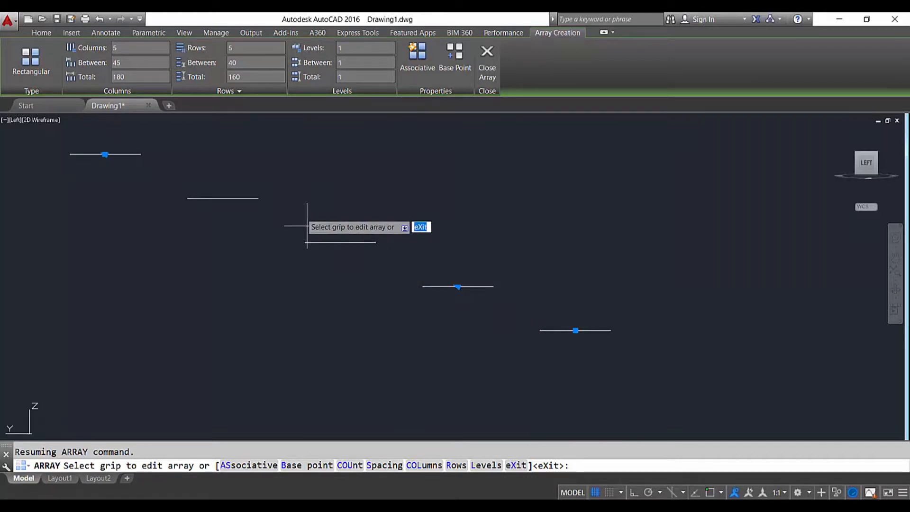
middle_click_drag(83, 163, 185, 215)
scroll(235, 225, "down", 4)
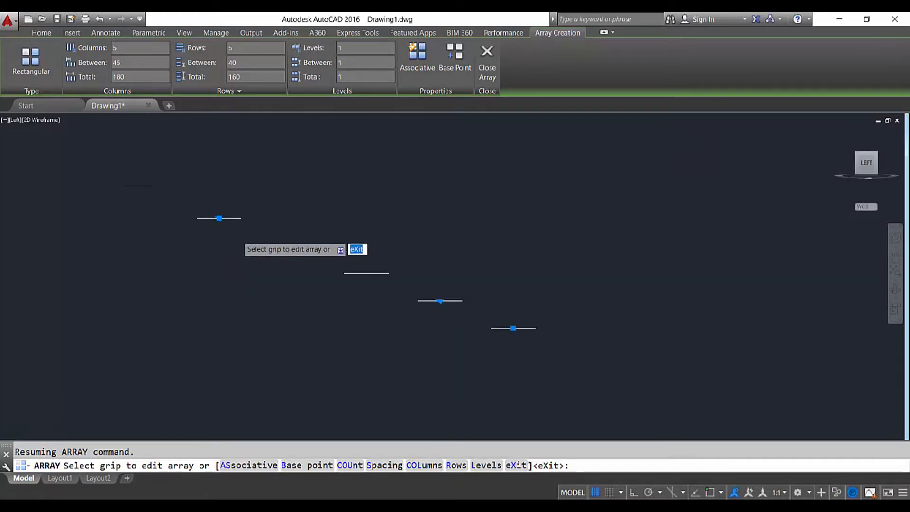
scroll(400, 305, "up", 4)
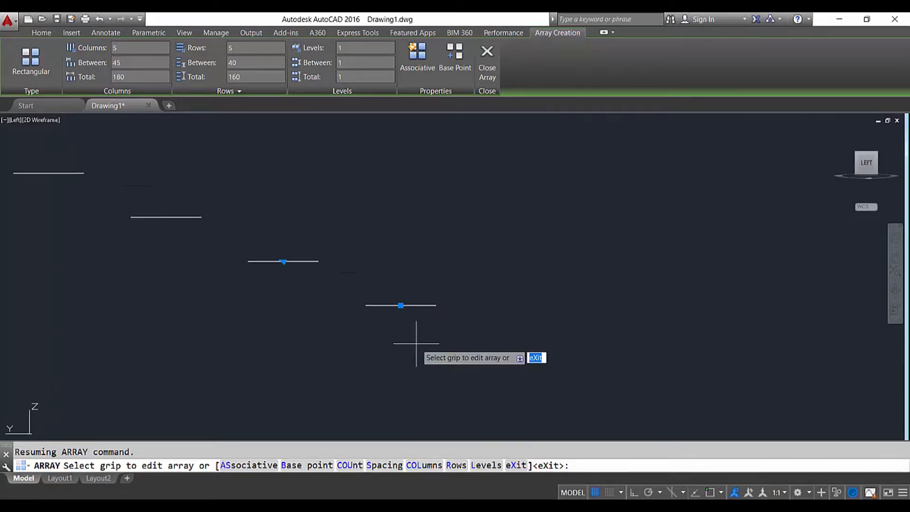
left_click(839, 132)
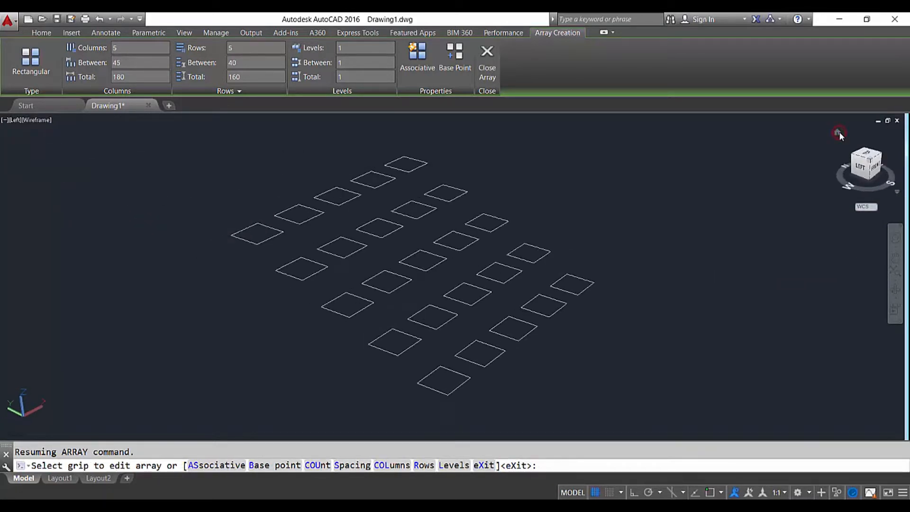
left_click(867, 153)
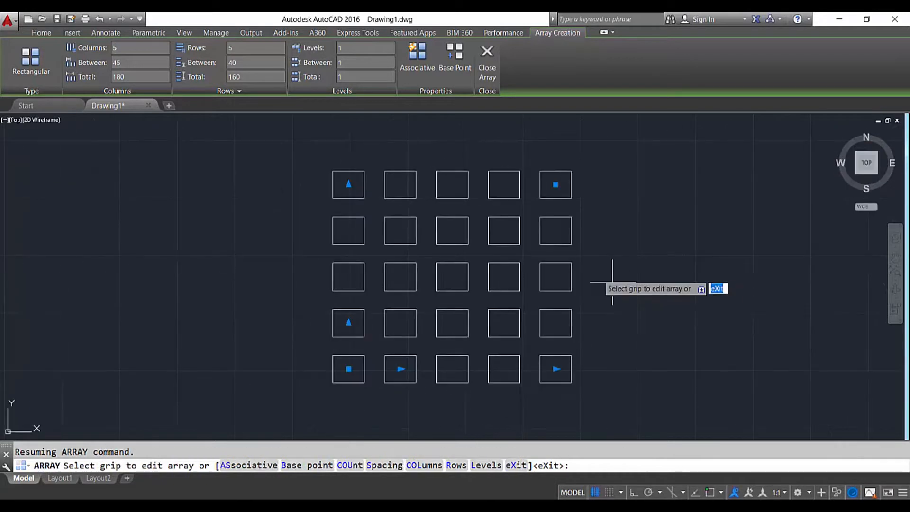
Set the incrementing elevation between rows to 0, keeping the row number and row distance at their defaults.
scroll(605, 279, "down", 2)
middle_click_drag(661, 326, 539, 305)
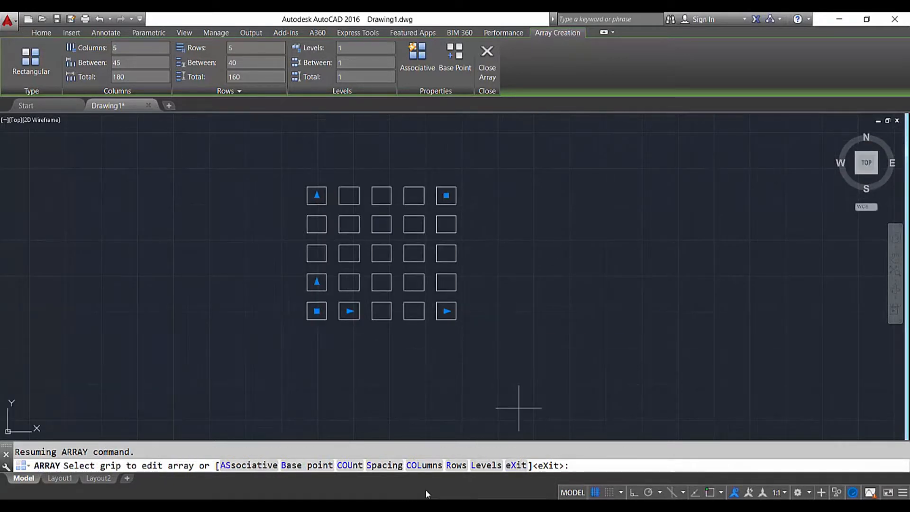
left_click(456, 465)
key("Return")
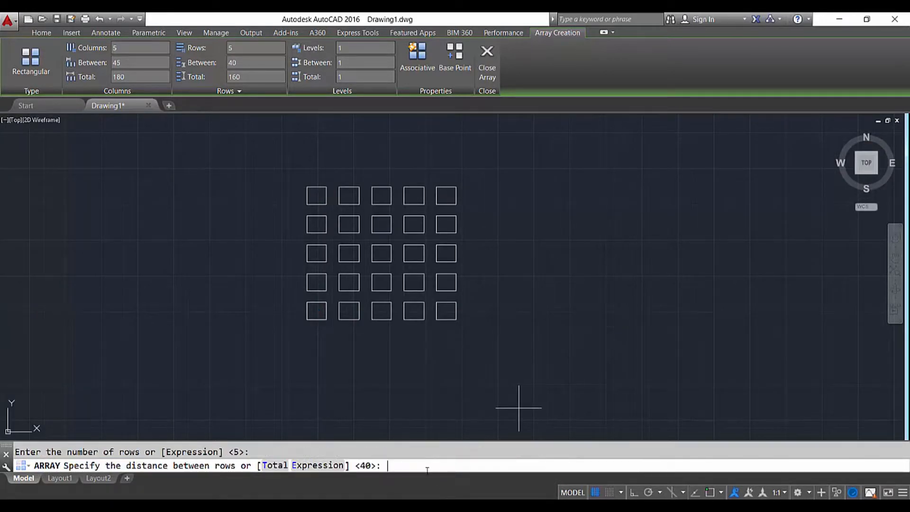
key("Return")
type("0")
key("Return")
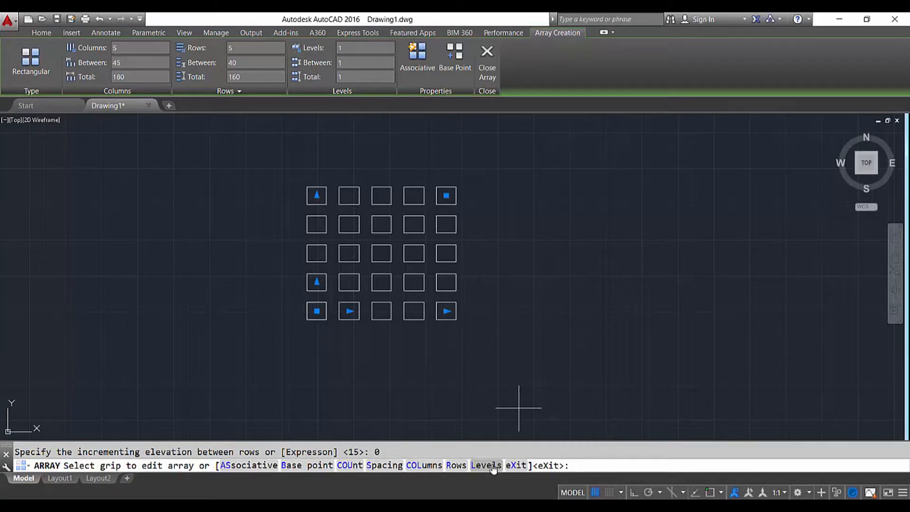
Set the array to 5 levels with a distance of 5 between levels.
left_click(839, 133)
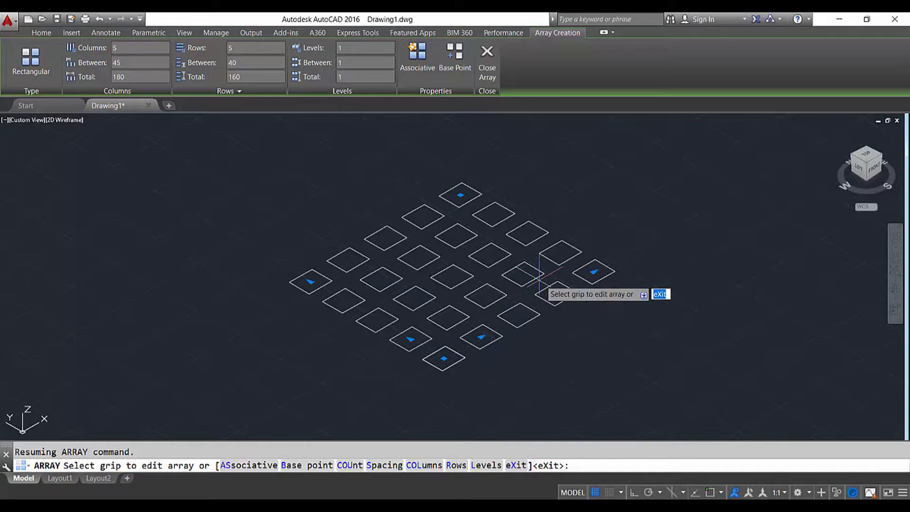
left_click(486, 465)
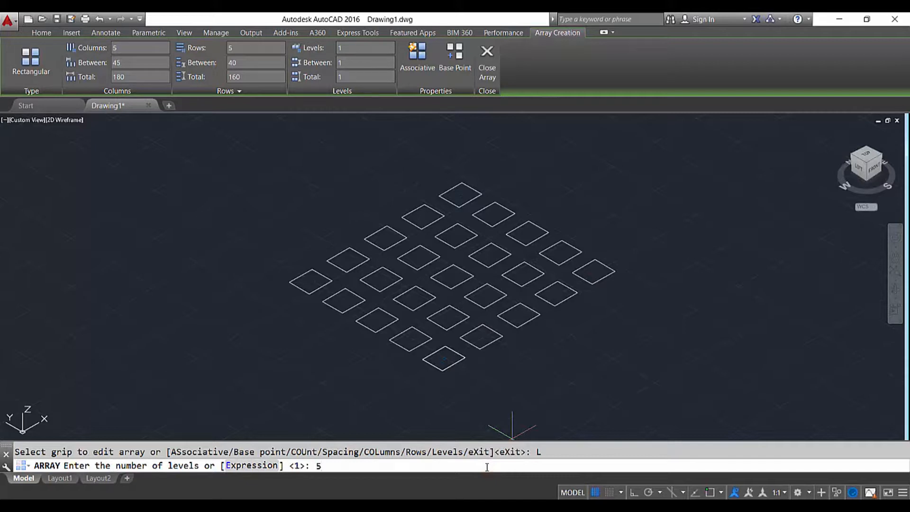
key("Return")
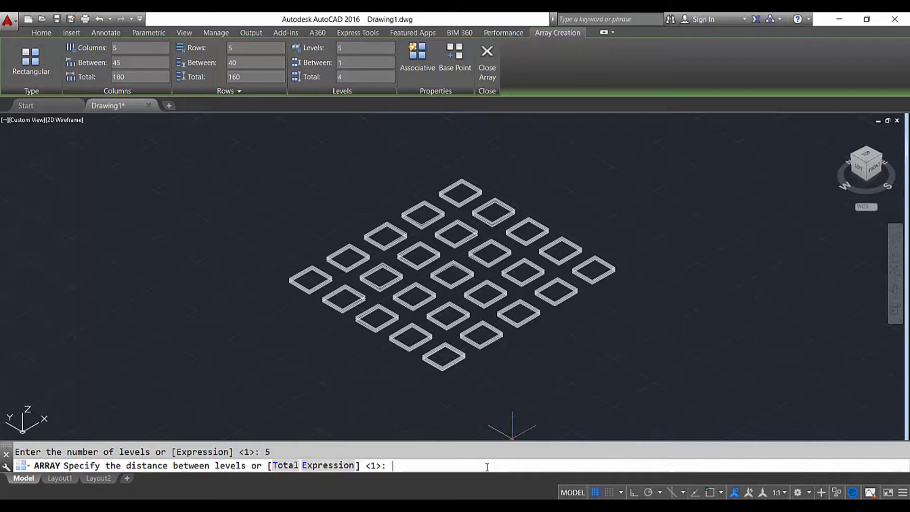
type("5")
key("Return")
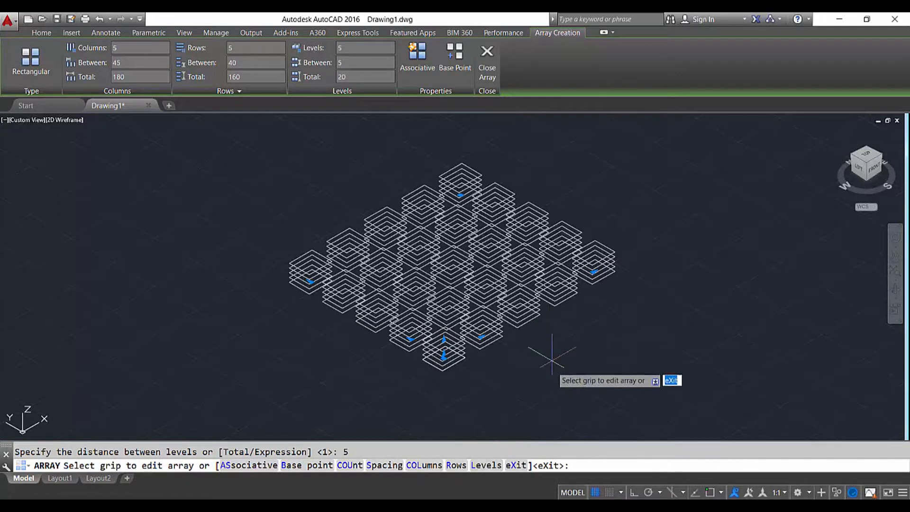
Check the stacked levels in the left view, return to the top view, and make the array associative before finishing it.
left_click(862, 175)
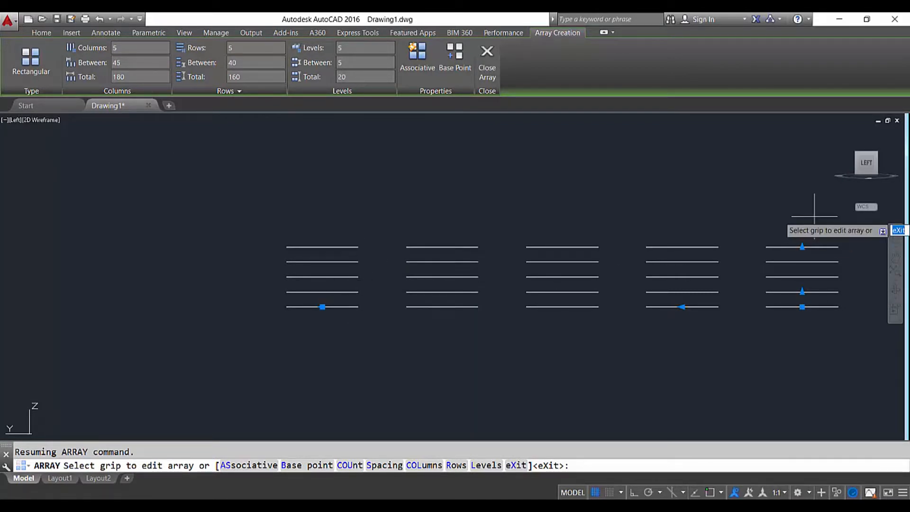
left_click(839, 132)
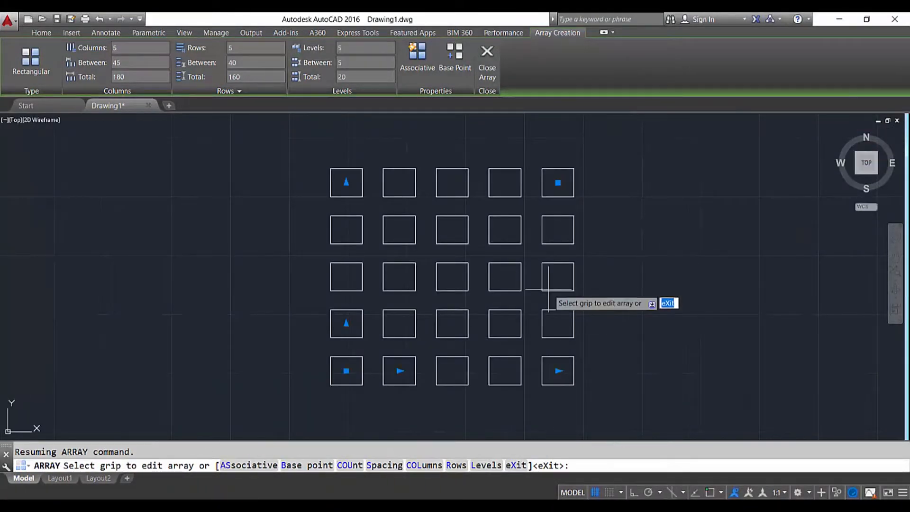
scroll(546, 301, "down", 4)
scroll(528, 326, "up", 2)
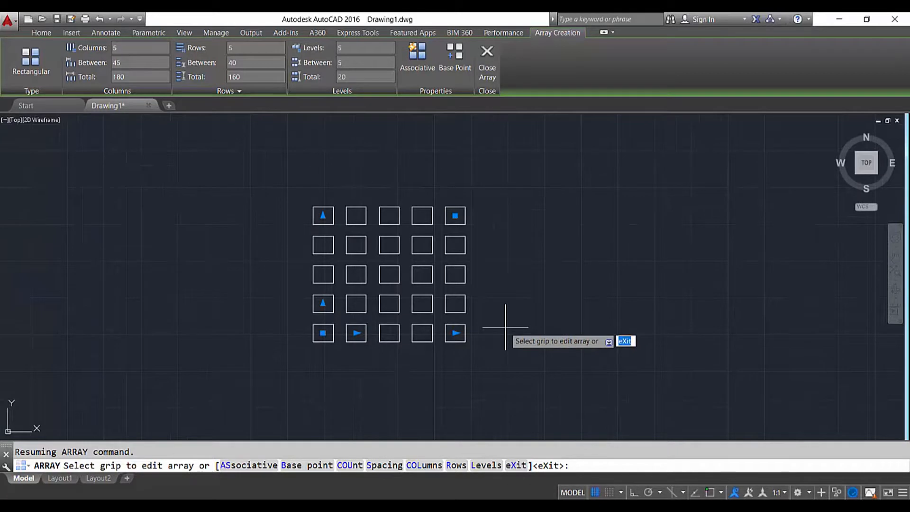
left_click(251, 465)
left_click(209, 467)
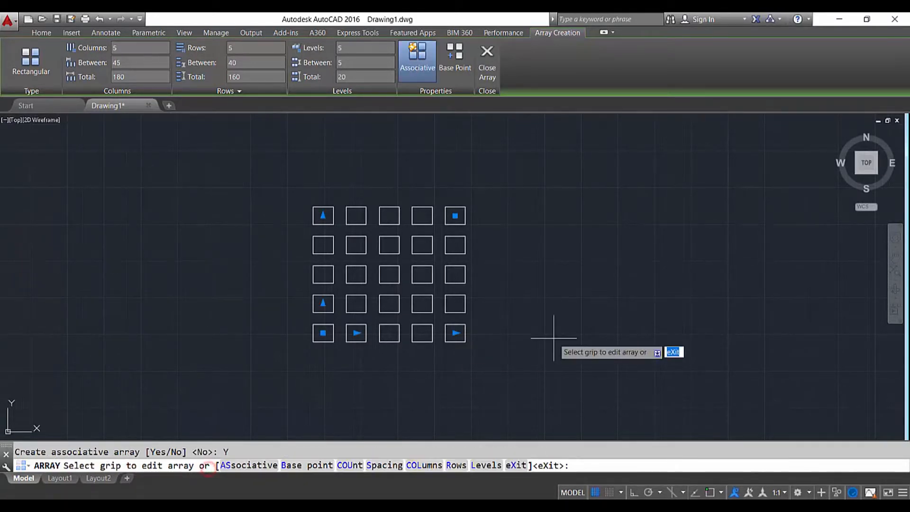
key("Escape")
Select the associative array, first by one rectangle and also with everything in the drawing, to examine how its rectangles select together.
middle_click_drag(470, 293, 481, 294)
scroll(422, 280, "up", 2)
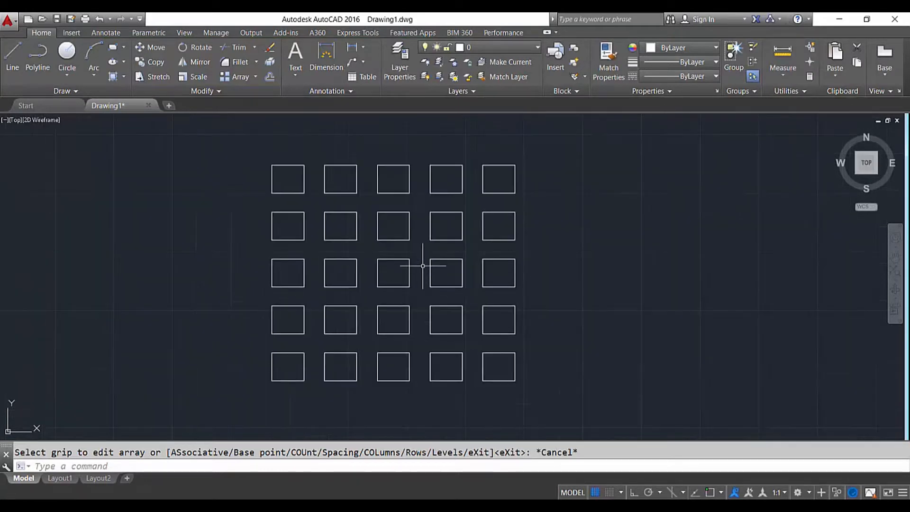
left_click(443, 240)
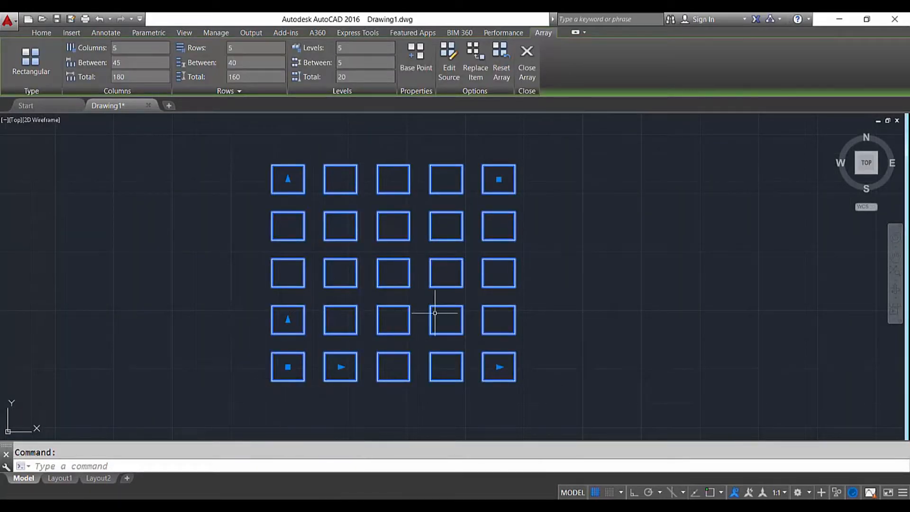
middle_click_drag(406, 305, 412, 310)
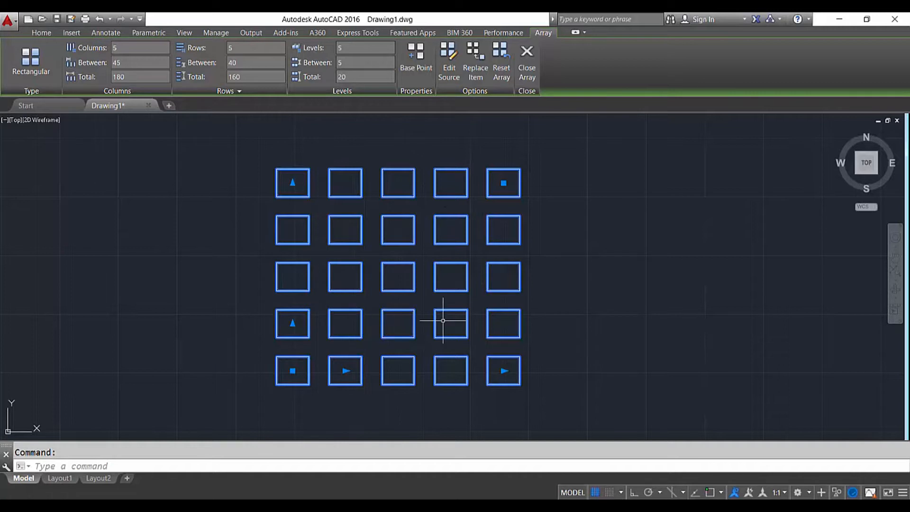
key("Escape")
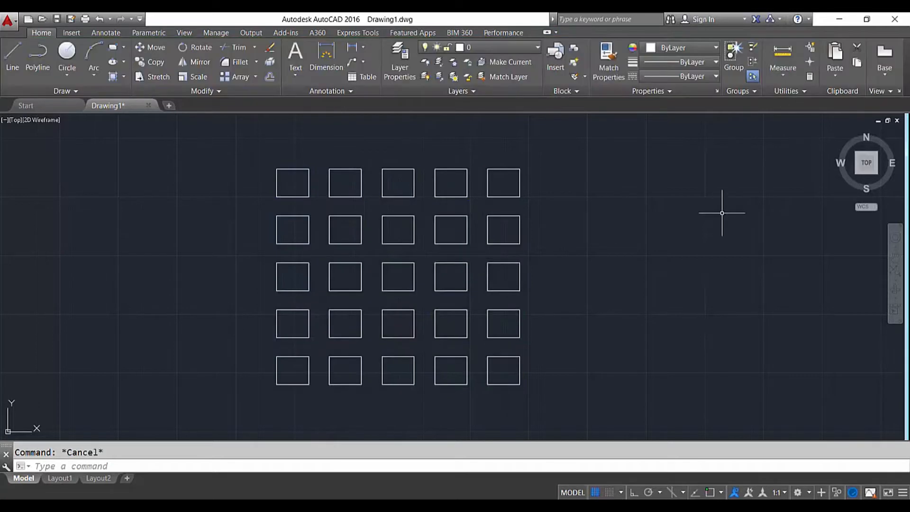
key("ctrl+a")
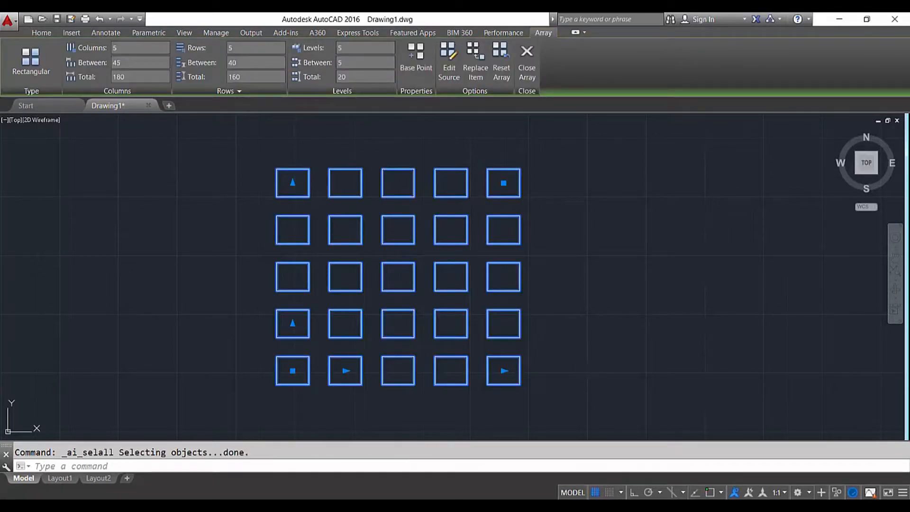
key("Escape")
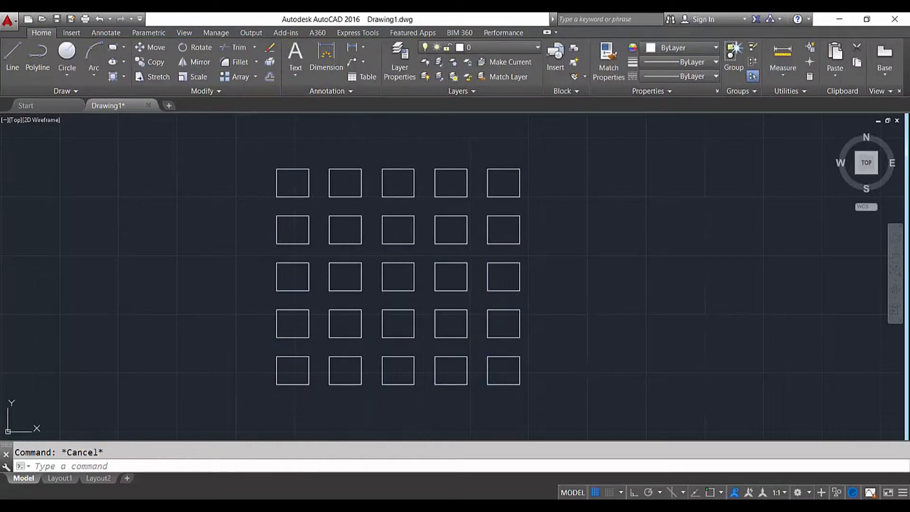
key("ctrl+a")
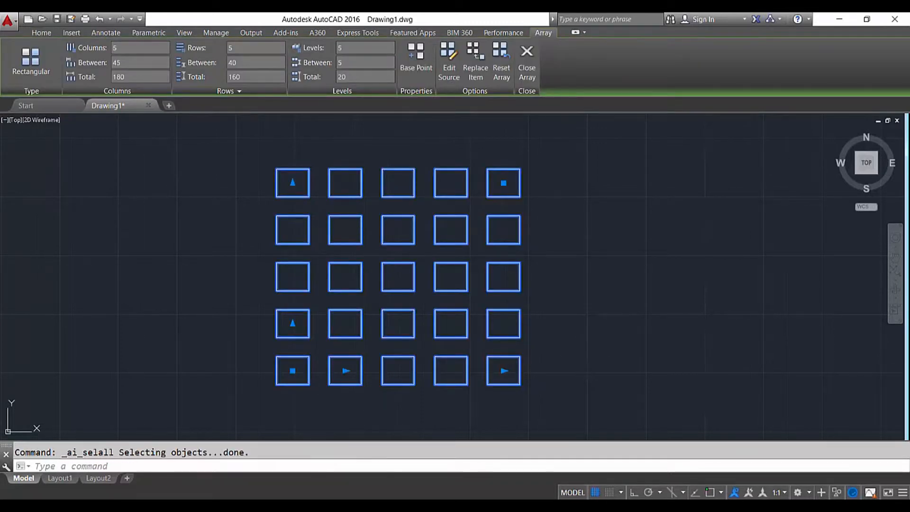
Undo the associative array back to the single original rectangle.
key("ctrl+z")
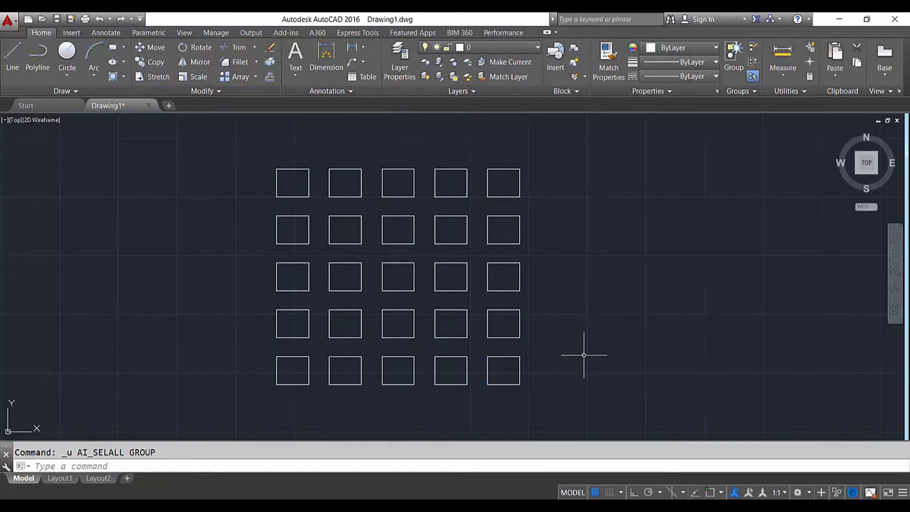
key("ctrl+z")
middle_click_drag(478, 304, 540, 350)
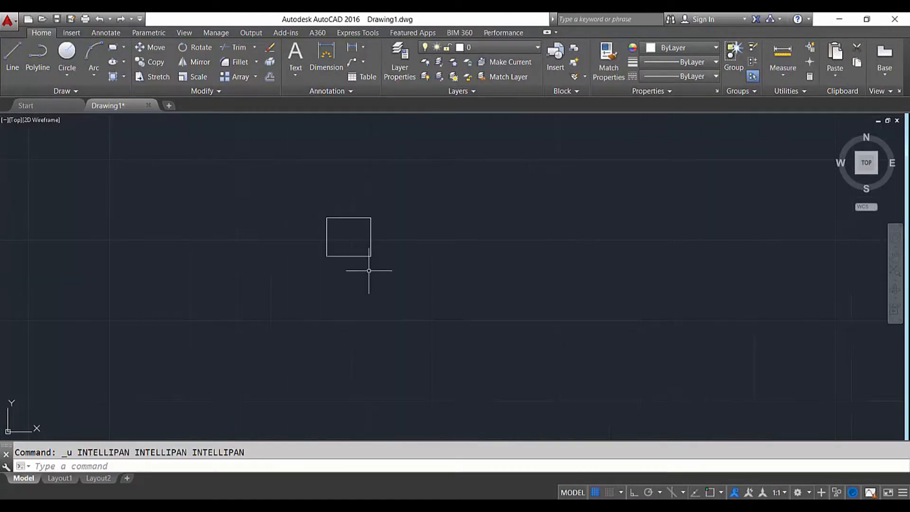
Create a rectangular array of the single rectangle with the default 4 columns and 3 rows.
type("ar")
key("Return")
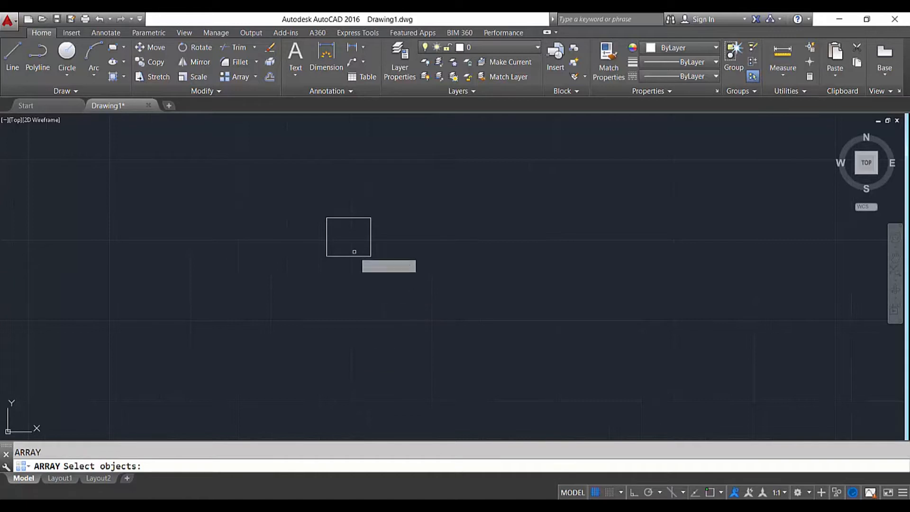
left_click(366, 255)
left_click(372, 256)
left_click(349, 256)
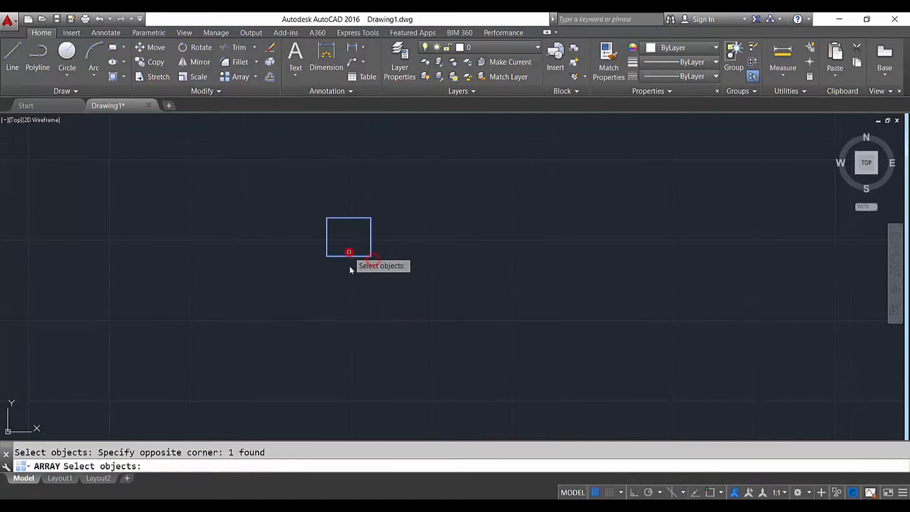
key("Return")
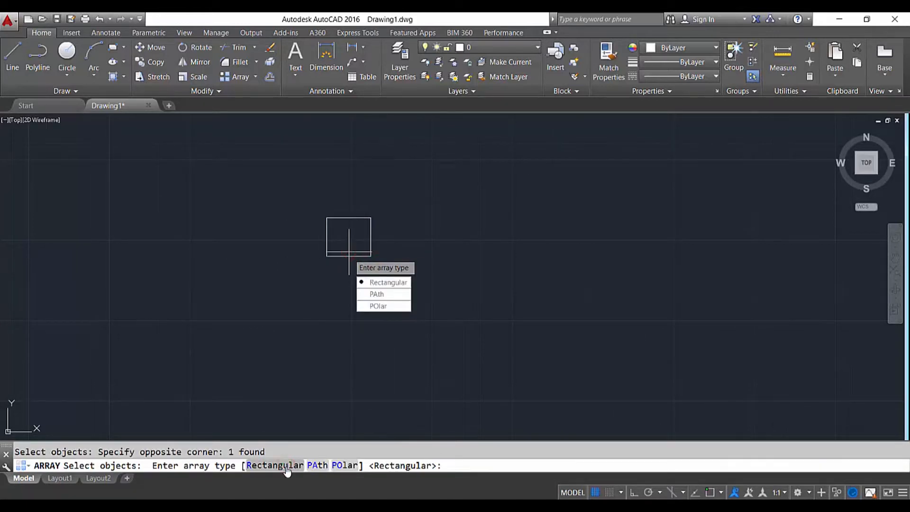
left_click(275, 465)
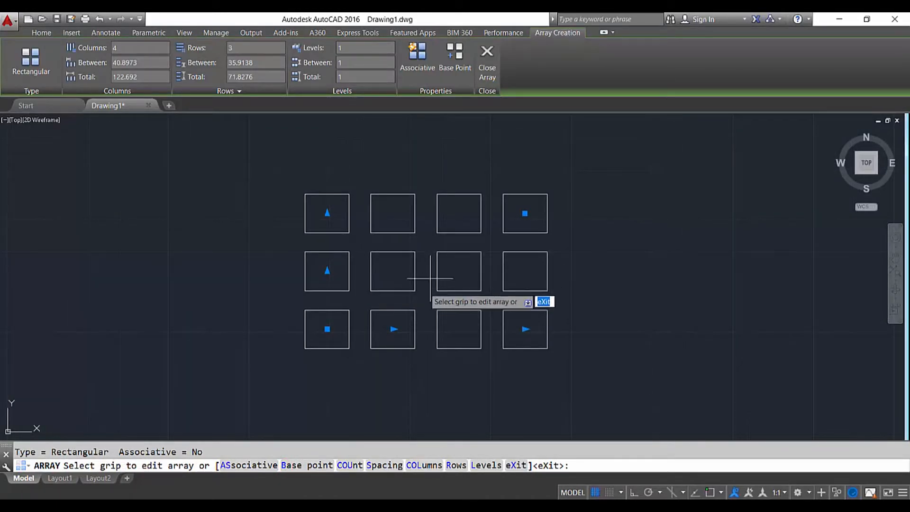
Set the array's Associative option to No and finish the array.
left_click(264, 466)
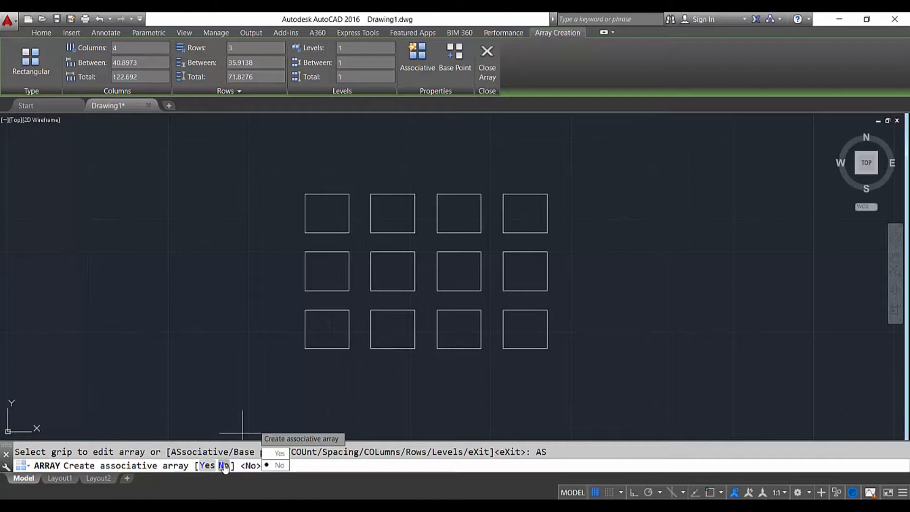
right_click(226, 468)
left_click(225, 468)
left_click(226, 466)
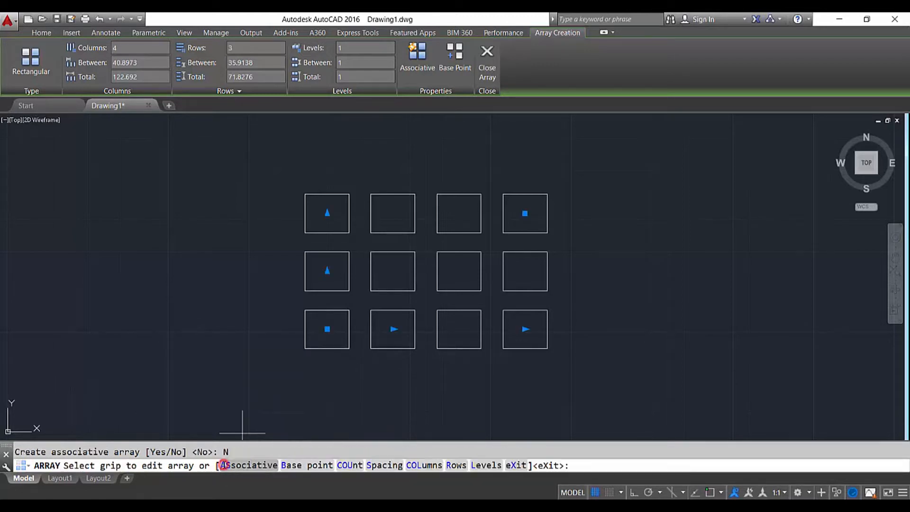
key("Escape")
Erase the two inner rectangles in the middle row of the array.
left_click(484, 297)
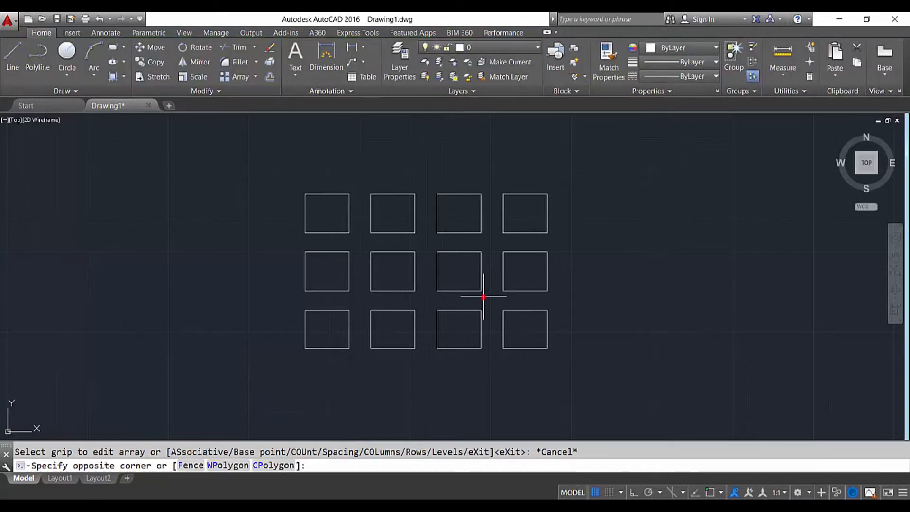
left_click(393, 286)
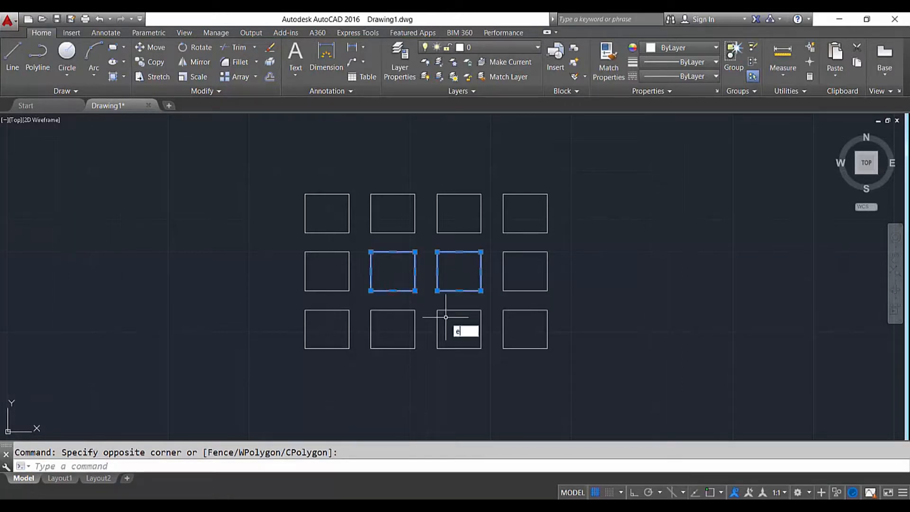
key("Return")
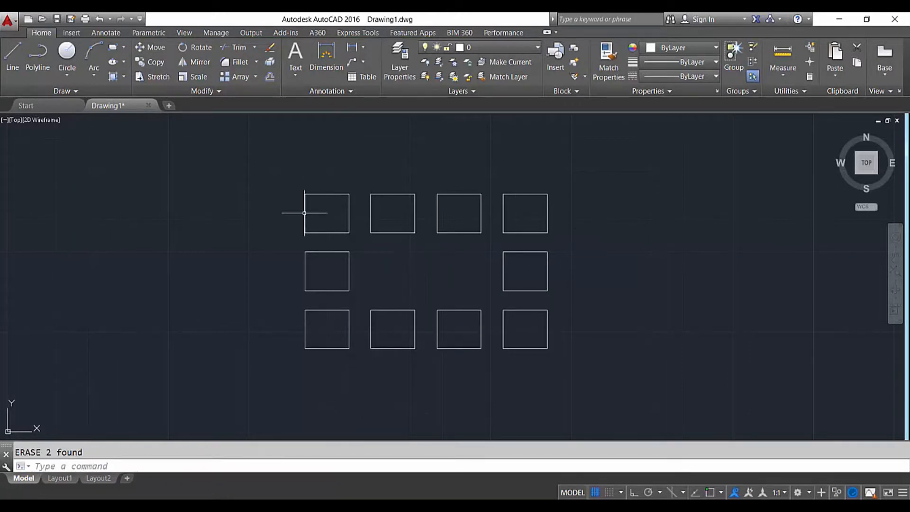
Erase all the remaining rectangles from the drawing.
left_click(564, 363)
left_click(262, 180)
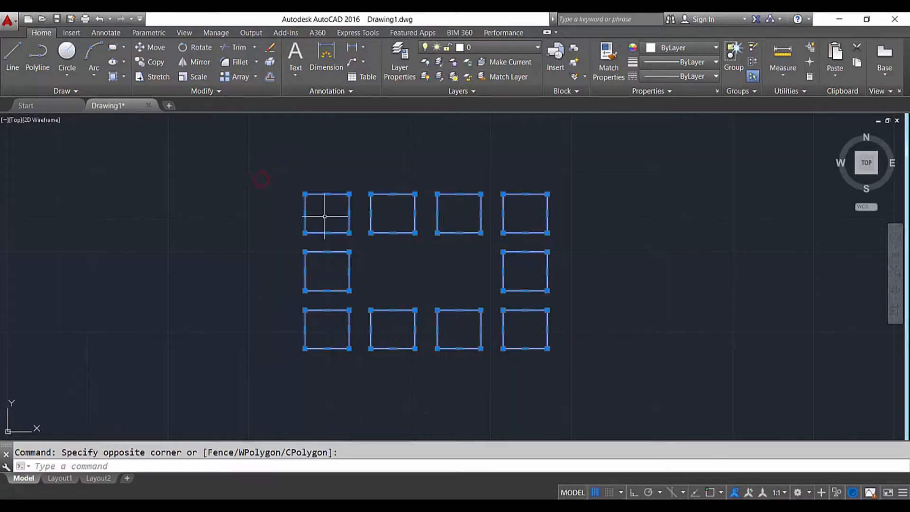
key("Delete")
Draw a wavy open spline through seven fit points, alternating high and low across the empty drawing area.
scroll(326, 216, "down", 3)
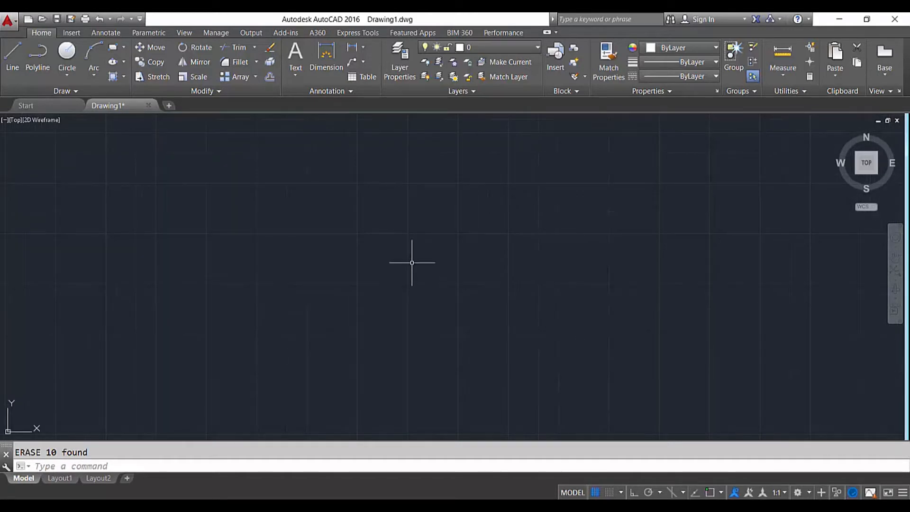
type("pl")
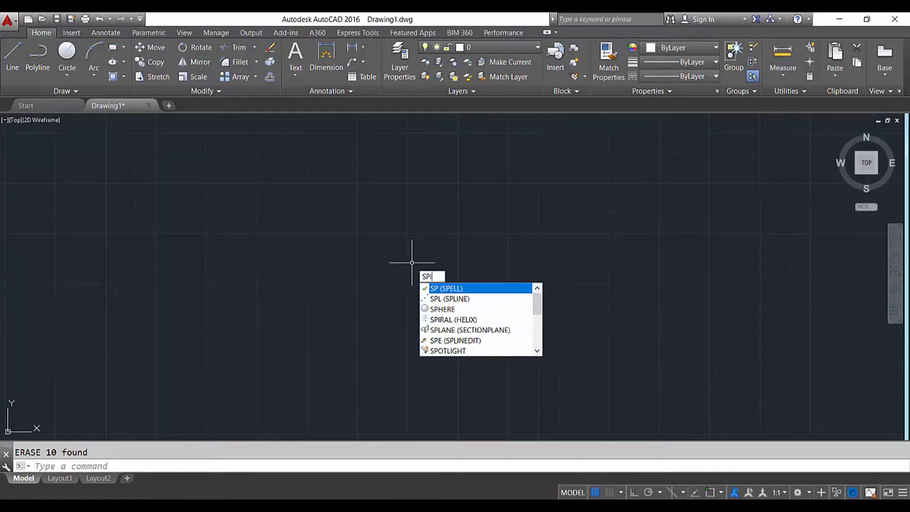
key("Return")
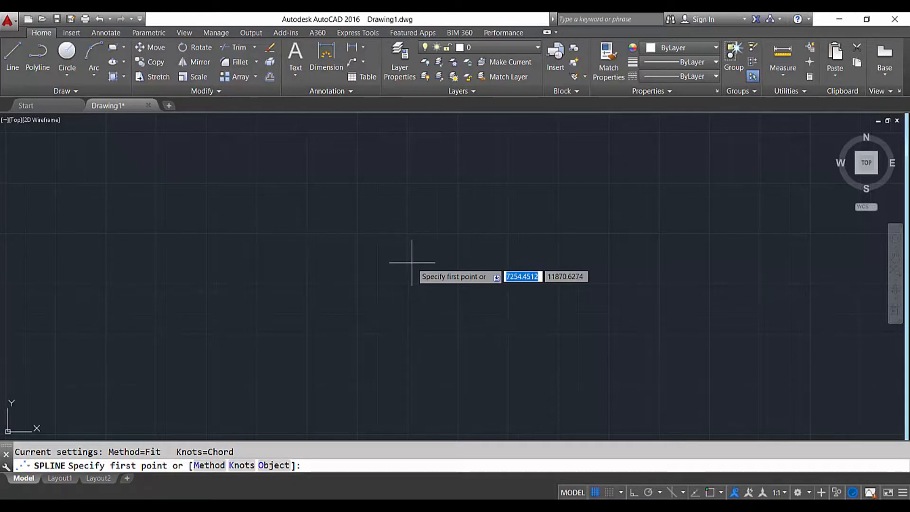
left_click(231, 333)
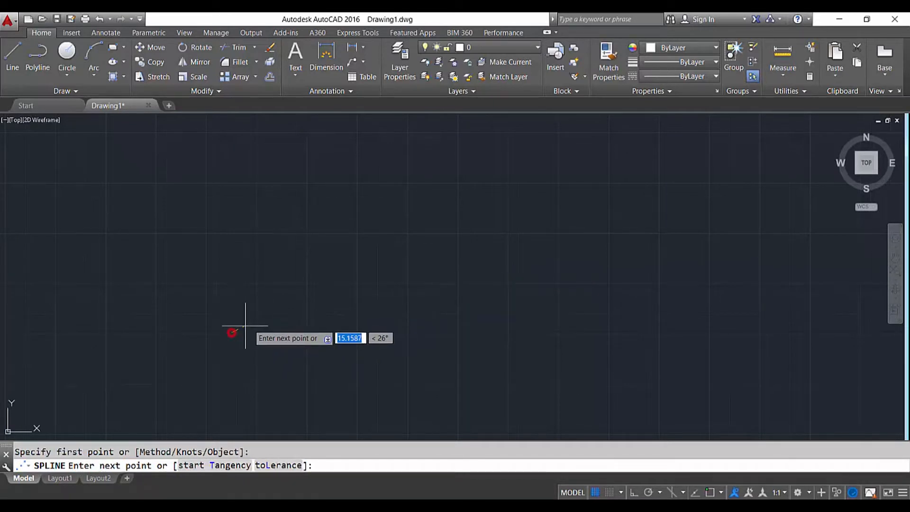
left_click(304, 303)
left_click(399, 332)
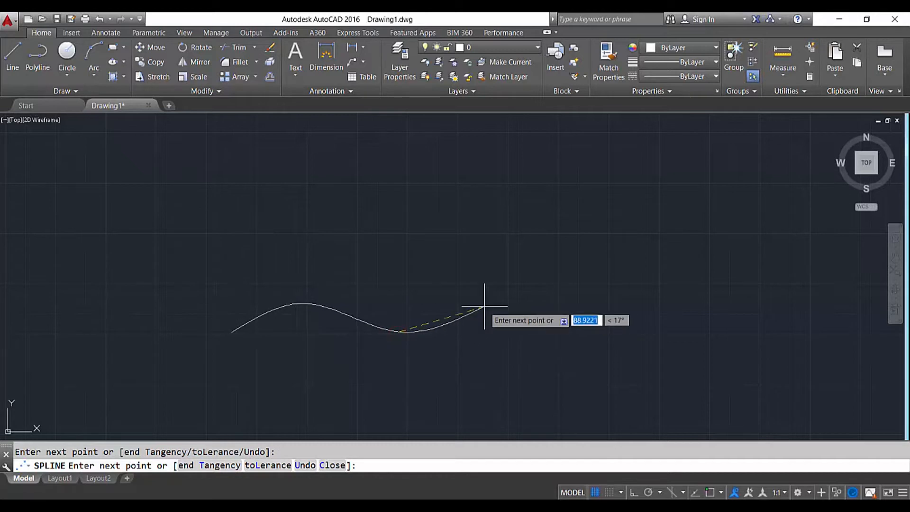
left_click(485, 305)
left_click(583, 339)
left_click(689, 296)
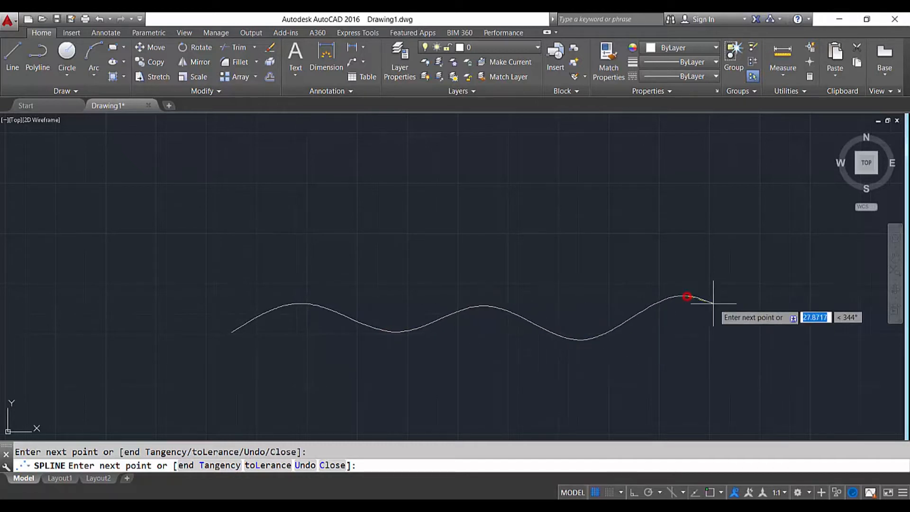
left_click(788, 337)
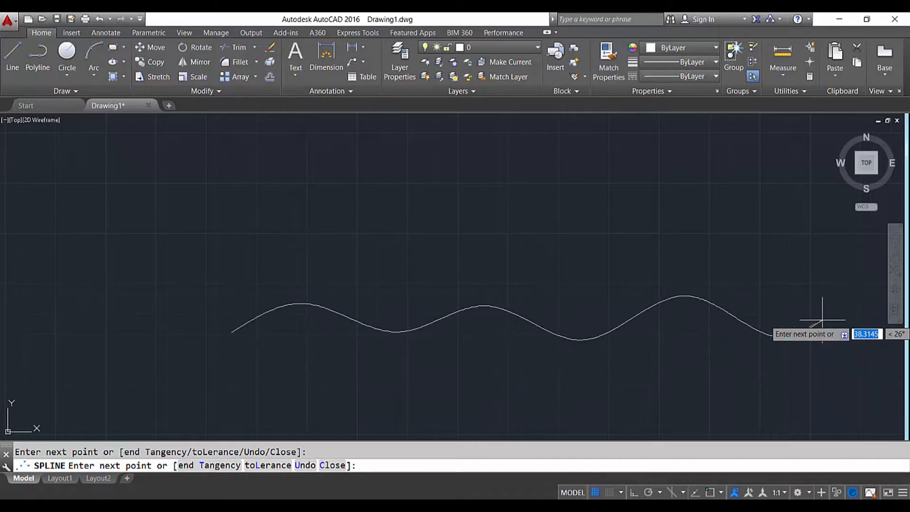
key("Return")
right_click(295, 295)
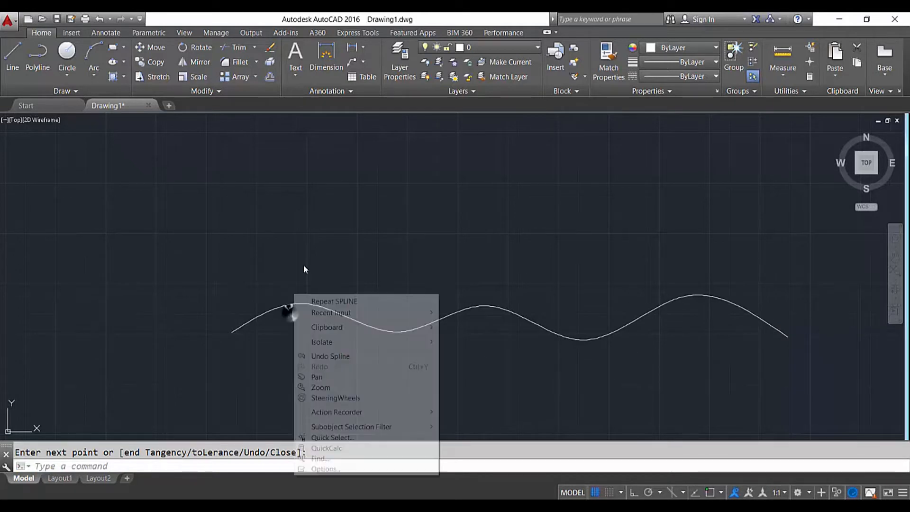
Draw a circle of about 21 units radius centred on the spline's left endpoint.
key("Escape")
middle_click_drag(247, 348, 239, 326)
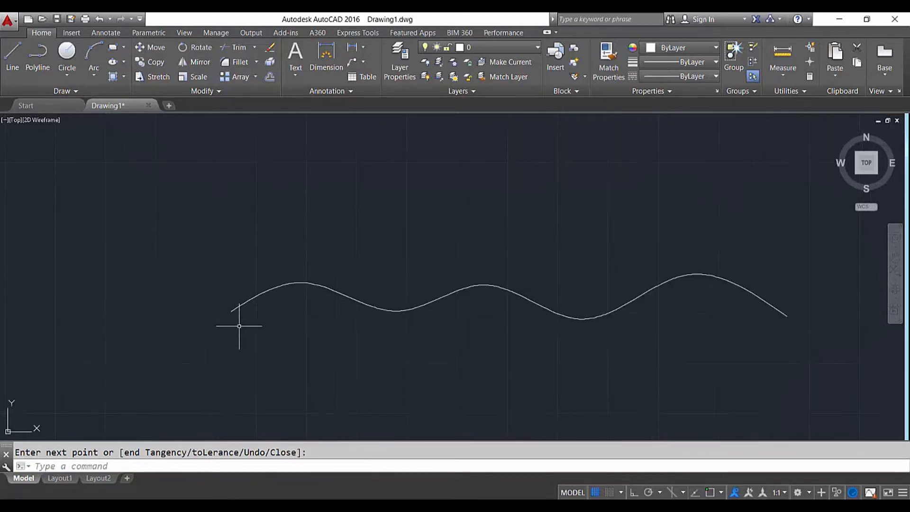
type("c")
key("Return")
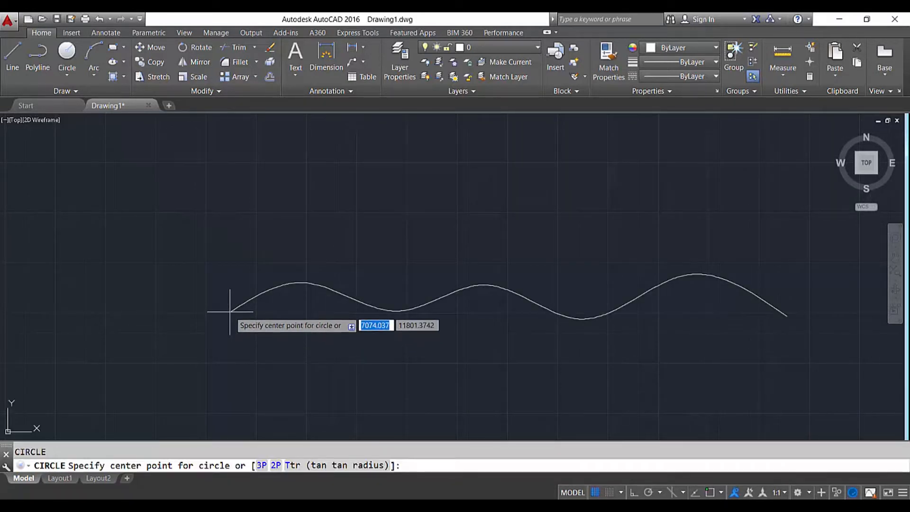
left_click(232, 311)
left_click(250, 321)
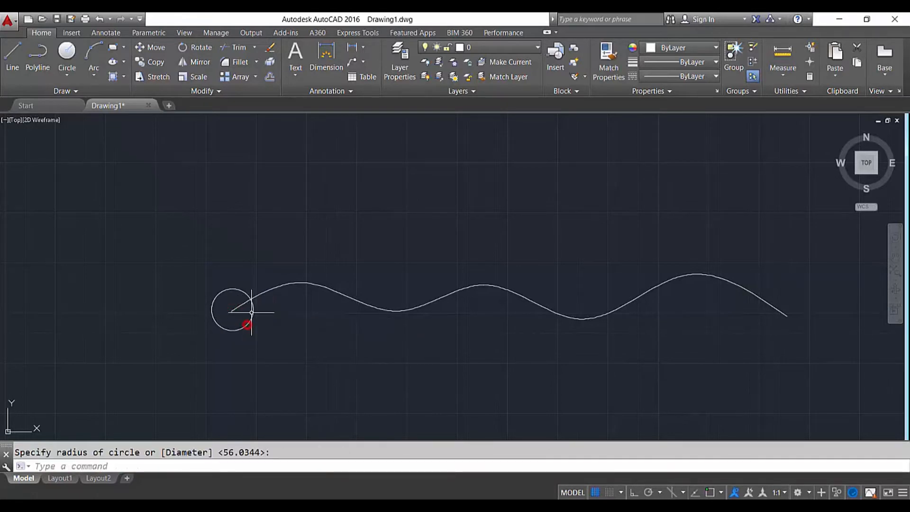
key("Escape")
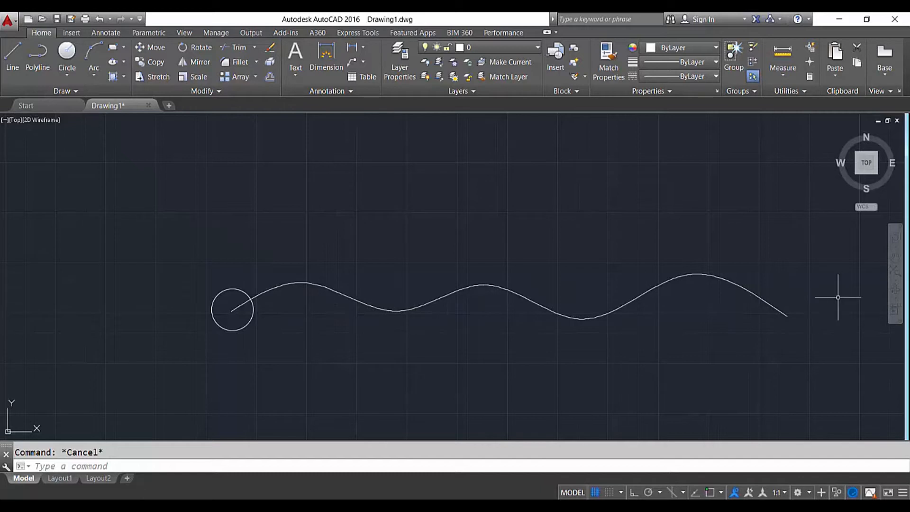
Create a path array of the circle along the wavy spline.
middle_click_drag(651, 363, 647, 355)
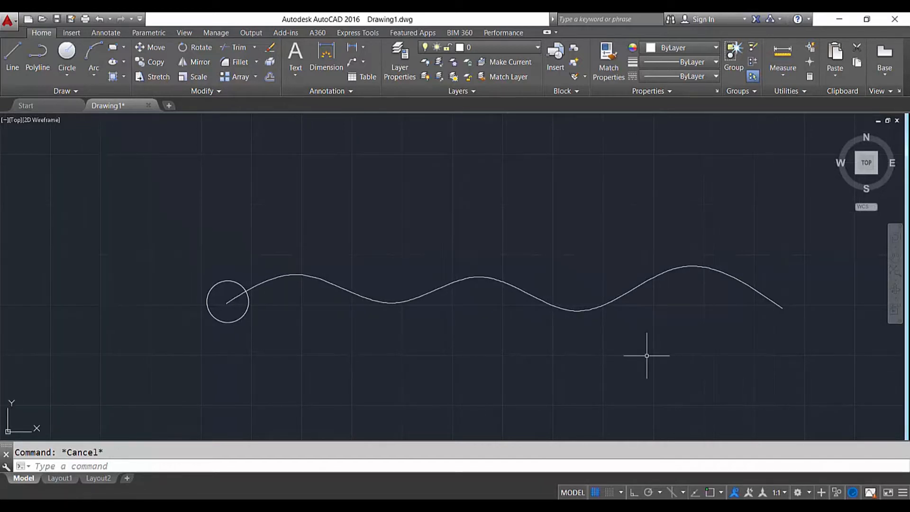
type("Ar")
key("Return")
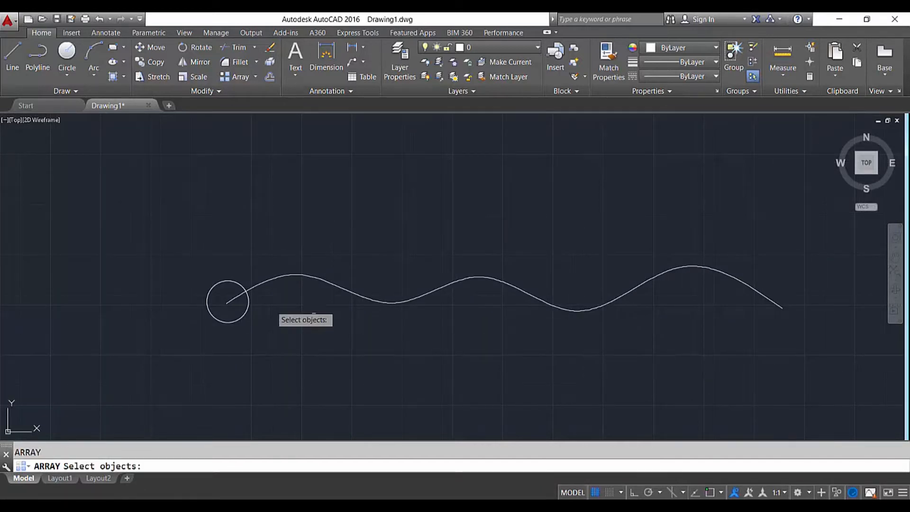
left_click(240, 317)
key("Return")
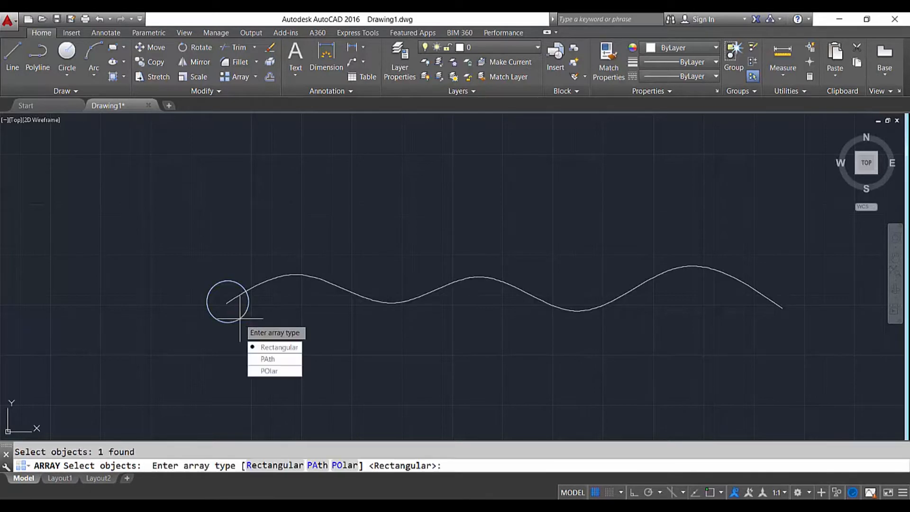
left_click(317, 466)
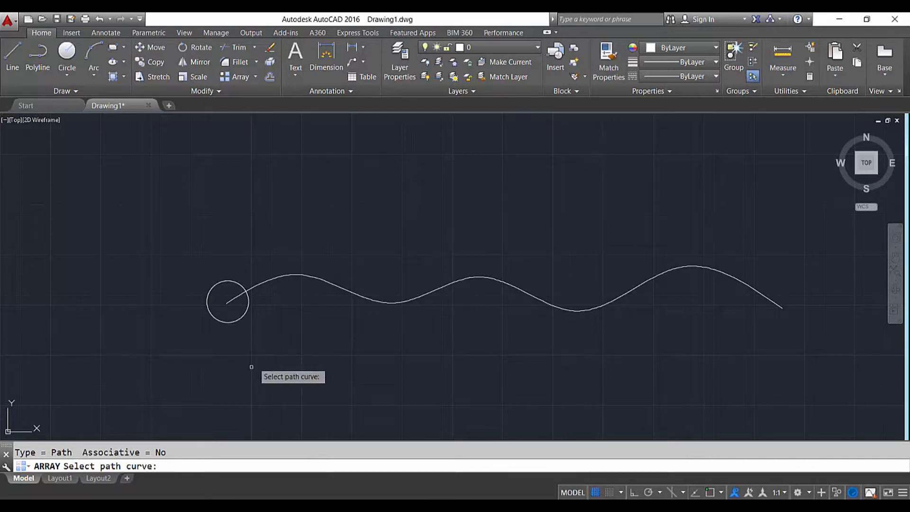
left_click(310, 277)
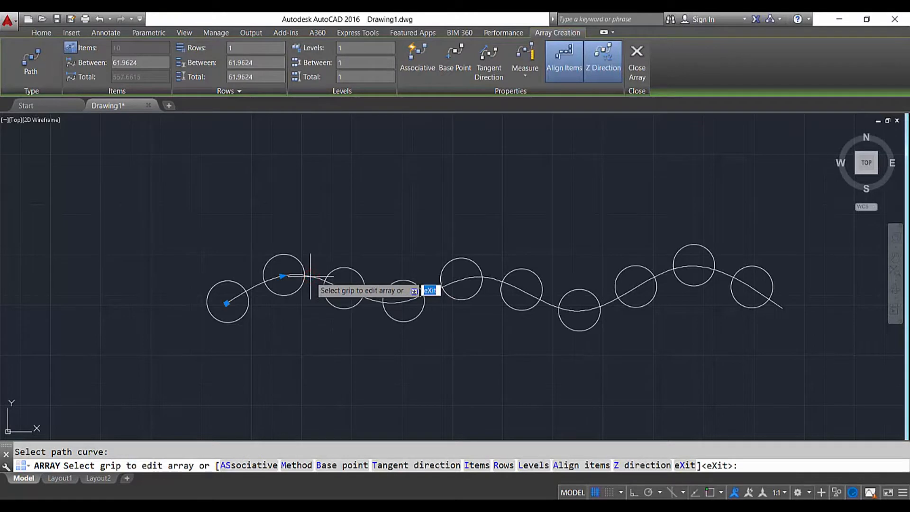
Set the path array's item spacing to 70 and its number of items to 8.
scroll(457, 382, "down", 2)
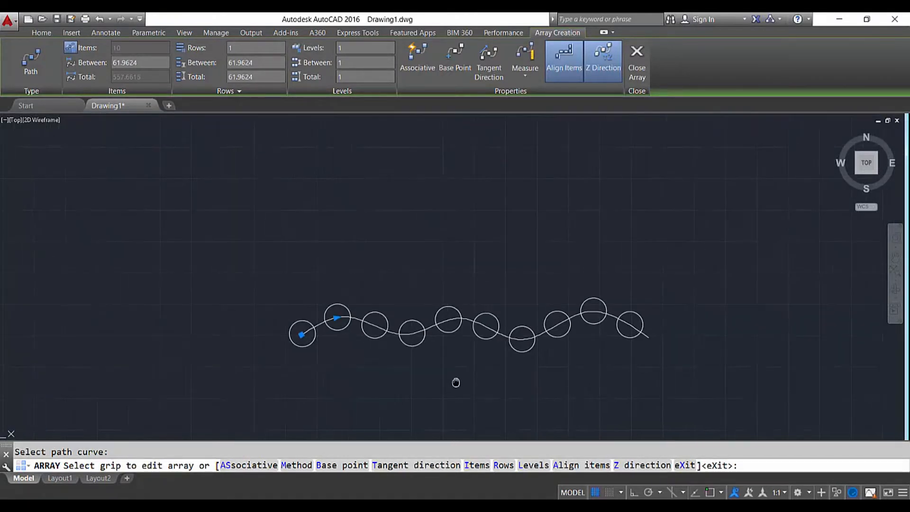
scroll(462, 373, "up", 2)
middle_click_drag(602, 380, 563, 389)
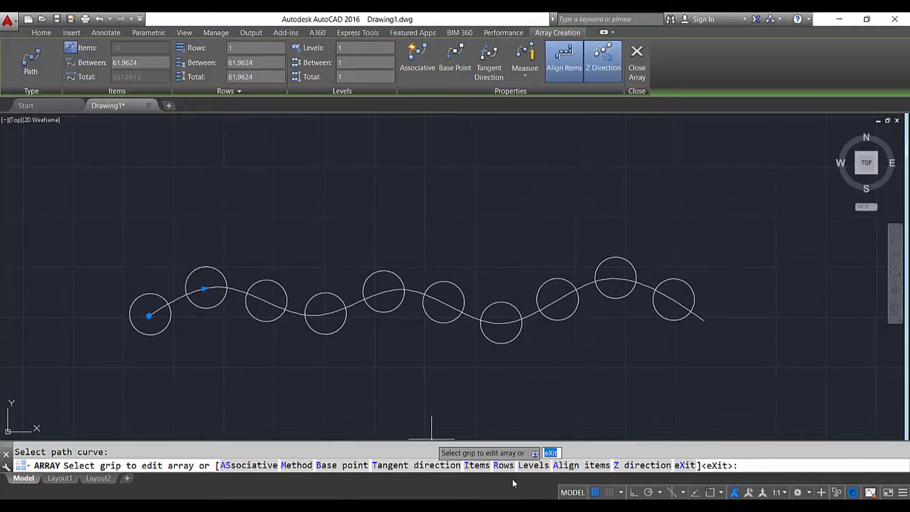
left_click(478, 466)
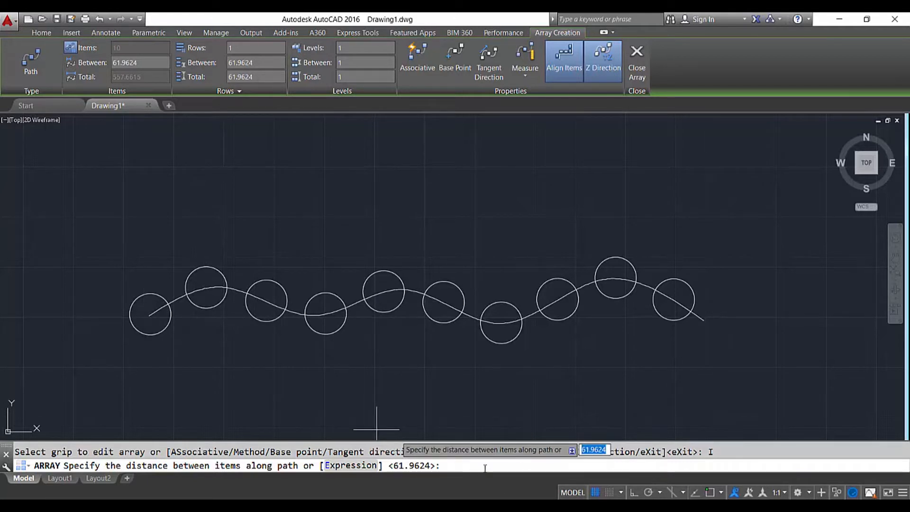
type("70")
key("Return")
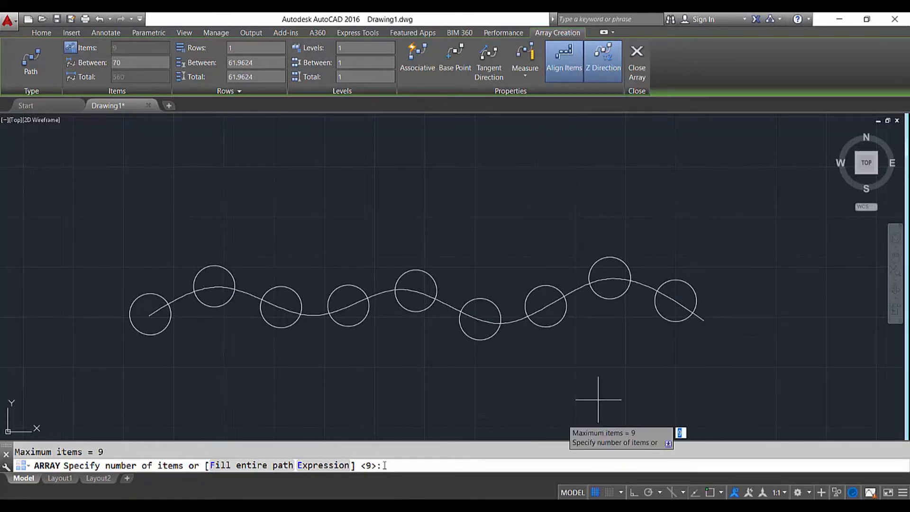
type("8")
key("Return")
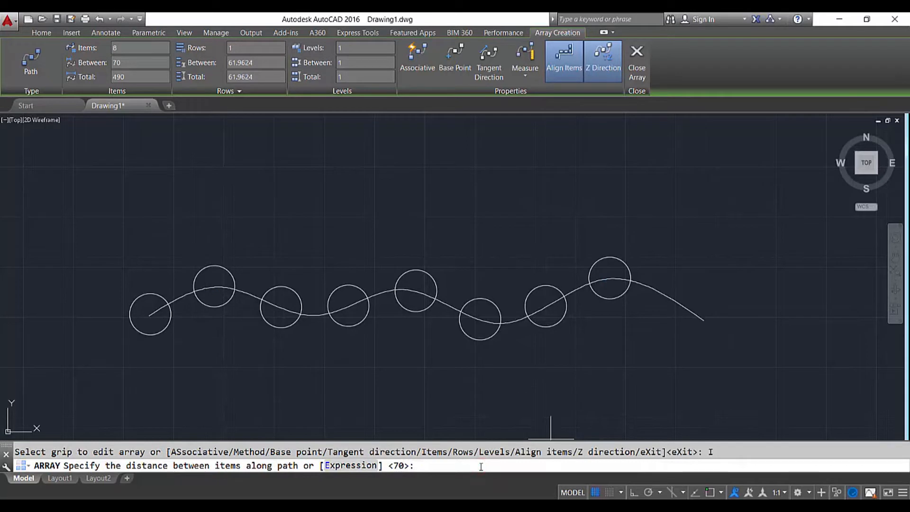
Set the distance between the path array's items to 75, with 8 items.
type("75")
key("Return")
key("Return")
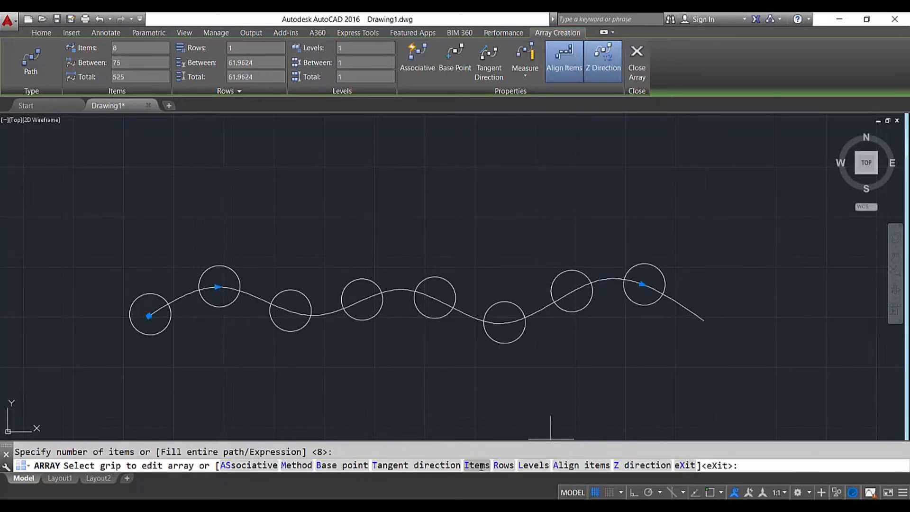
Change the path array's item spacing to 85 and accept 8 items.
left_click(481, 467)
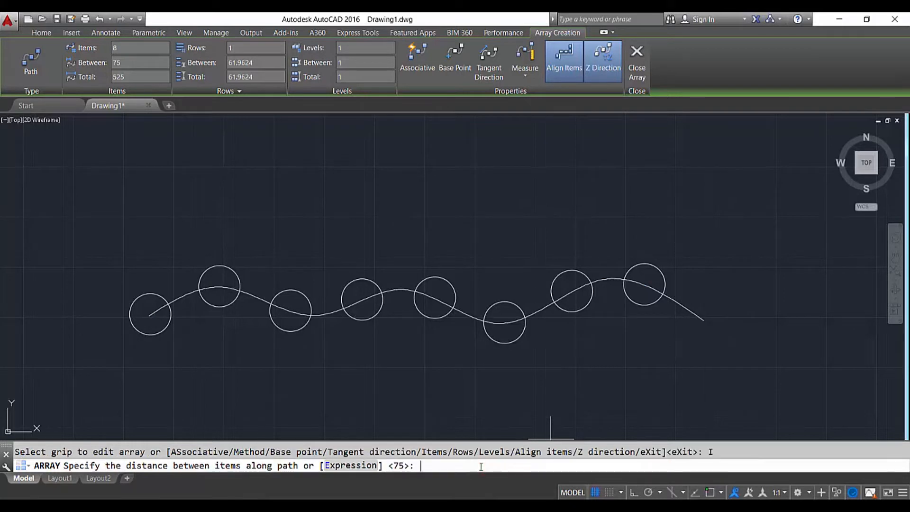
type("8")
key("BackSpace")
type("85")
key("Return")
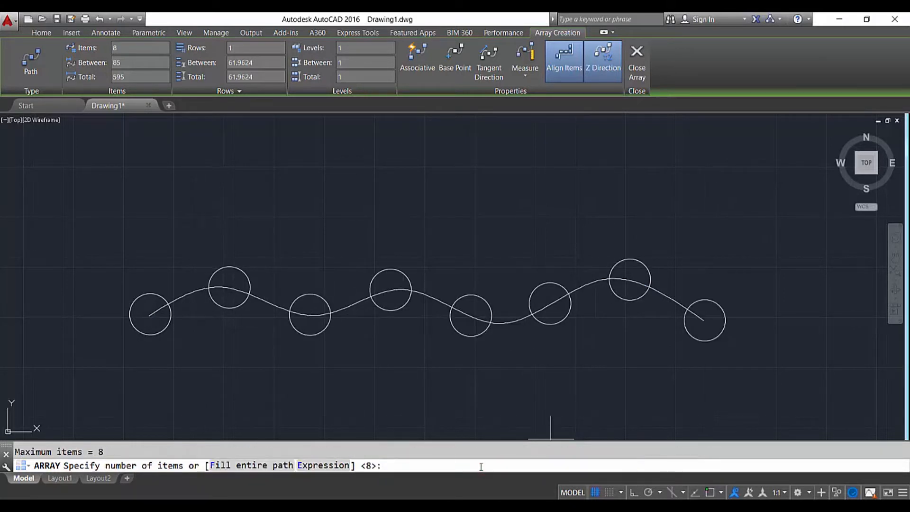
scroll(651, 349, "down", 1)
scroll(657, 336, "up", 1)
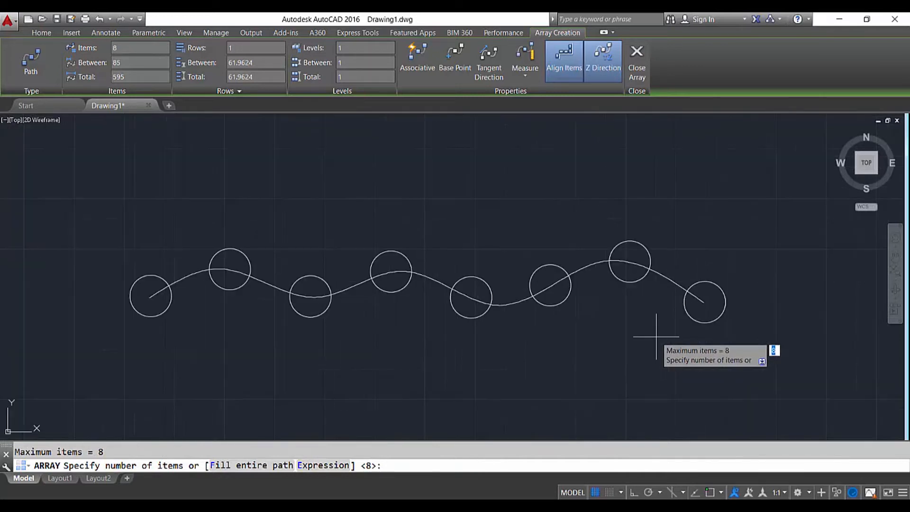
key("Return")
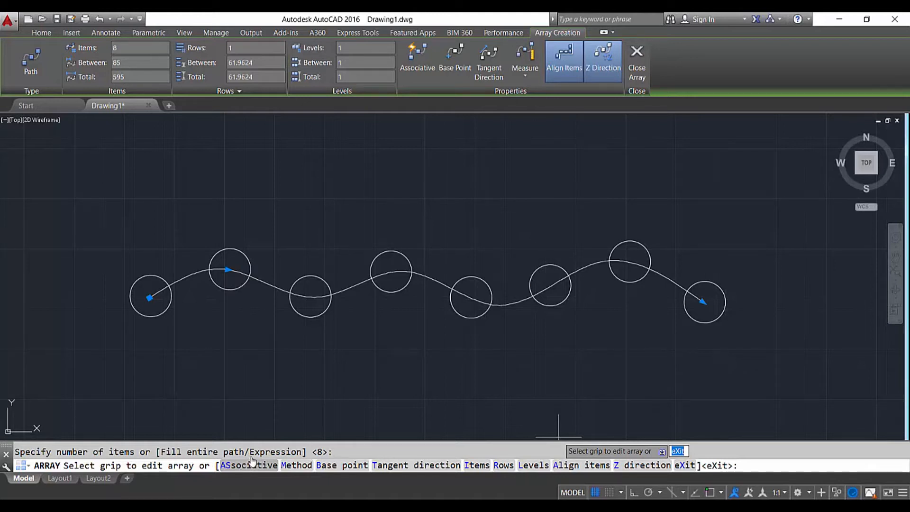
Leave the array options and erase the spline together with all the circles.
key("Escape")
scroll(403, 335, "down", 5)
left_click(549, 362)
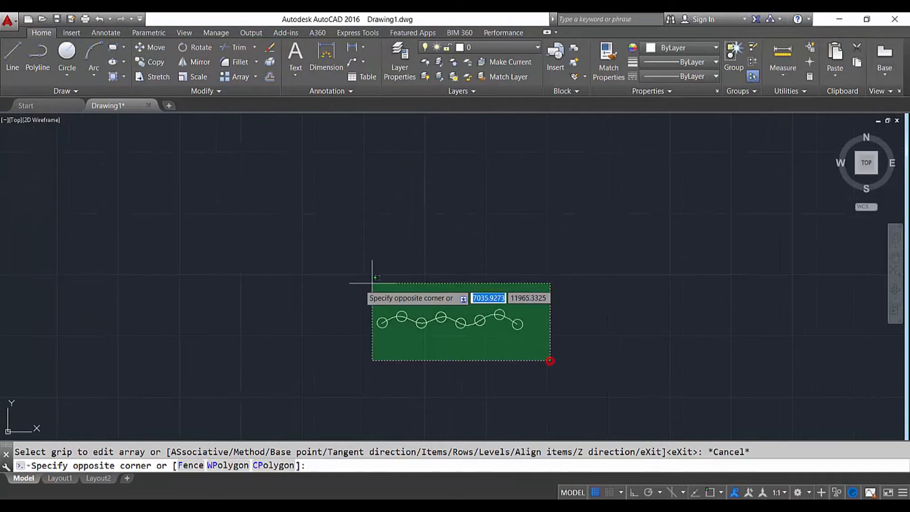
left_click(355, 285)
key("Delete")
Draw a large circle near the middle of the empty drawing area.
scroll(415, 308, "down", 2)
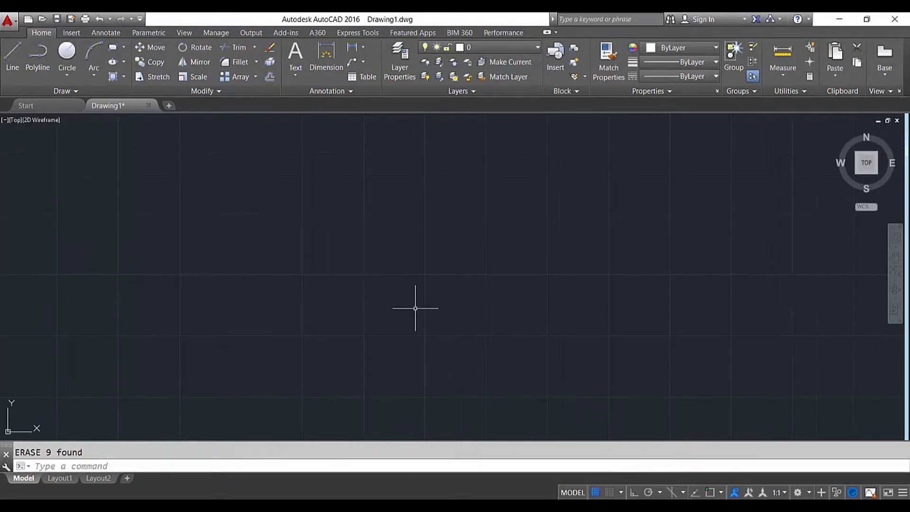
type("c")
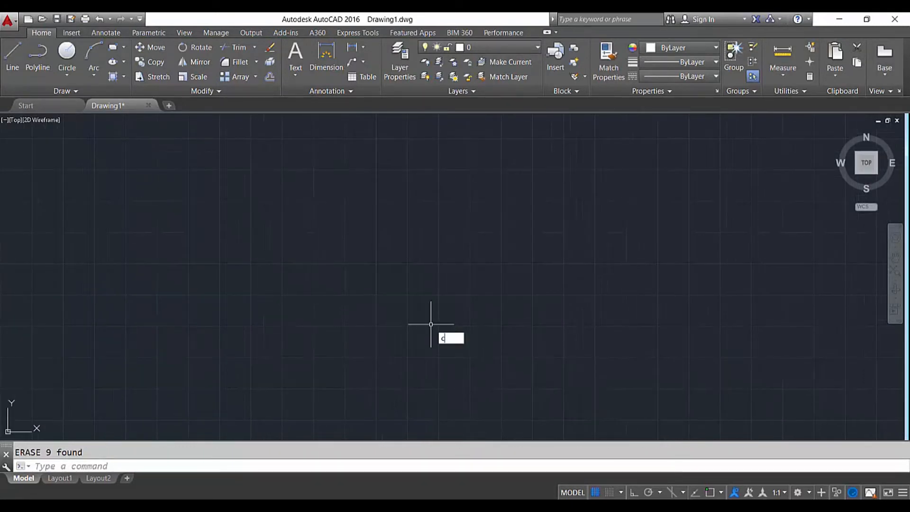
key("Return")
left_click(401, 279)
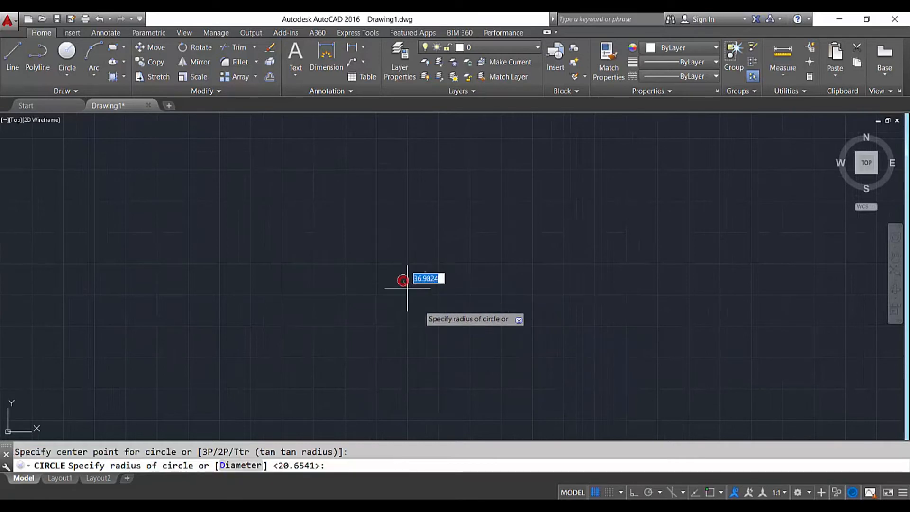
scroll(430, 320, "up", 3)
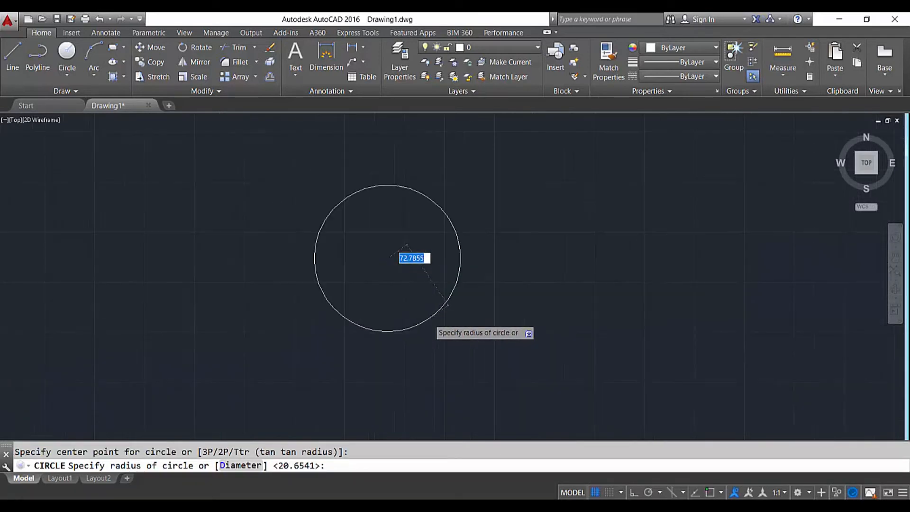
left_click(433, 313)
middle_click_drag(434, 315, 422, 367)
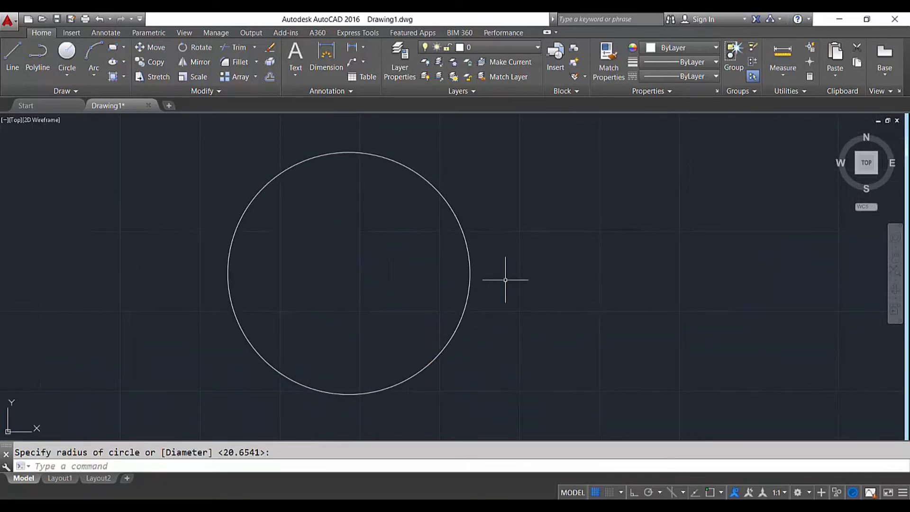
key("Return")
key("Escape")
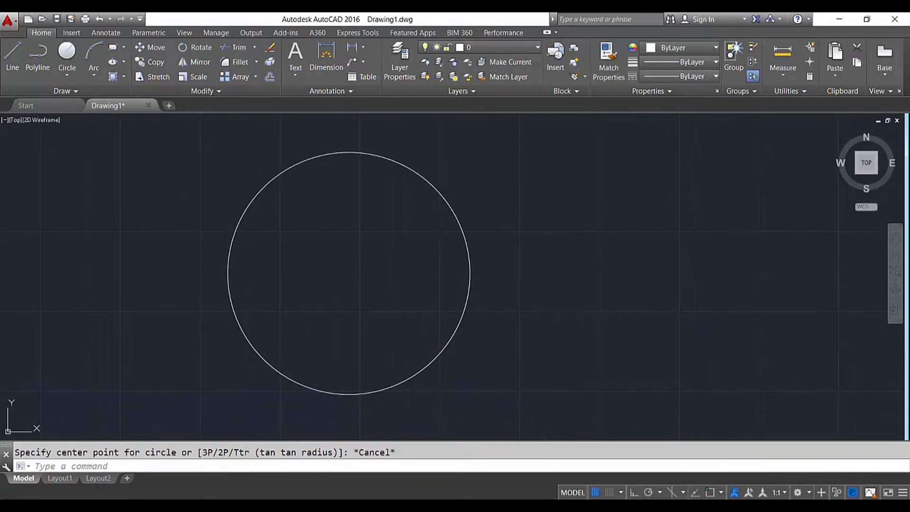
With object snap on, draw a two-point circle about 44 units in diameter, extending outward horizontally from the large circle's right quadrant.
key("Return")
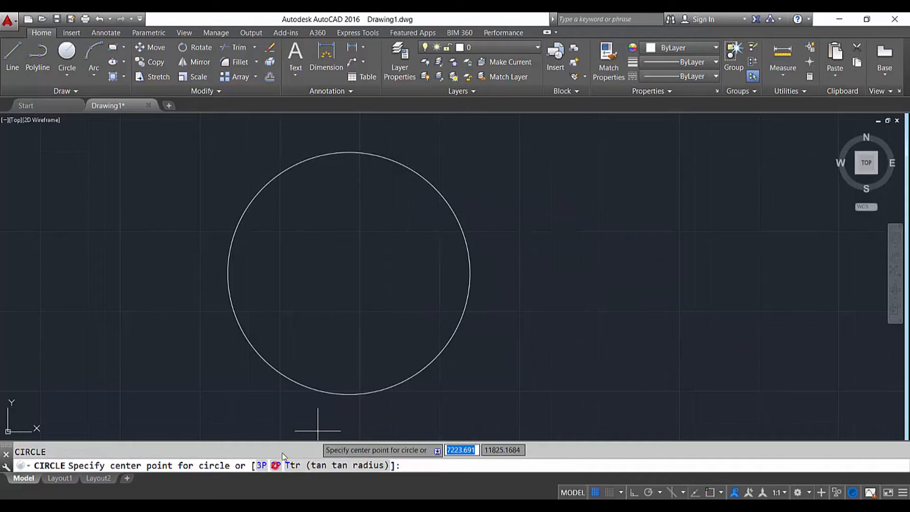
left_click(276, 465)
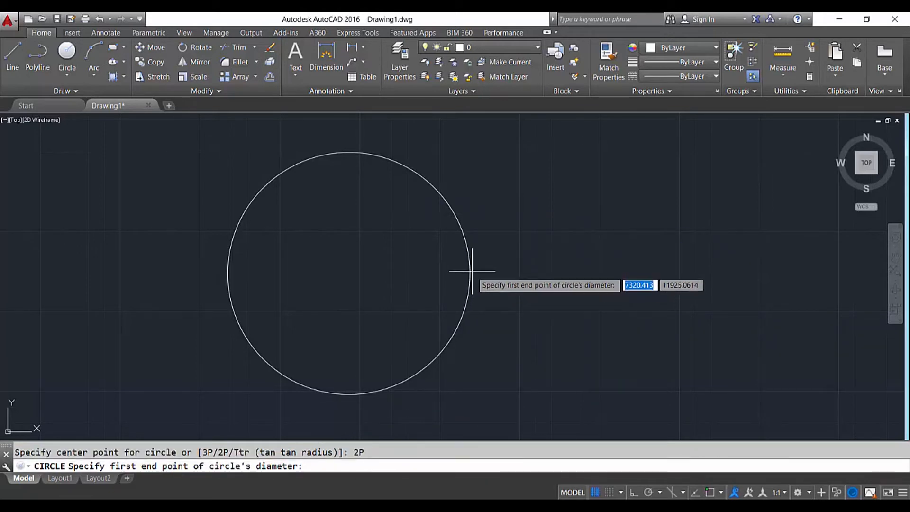
key("XF86MonBrightnessUp")
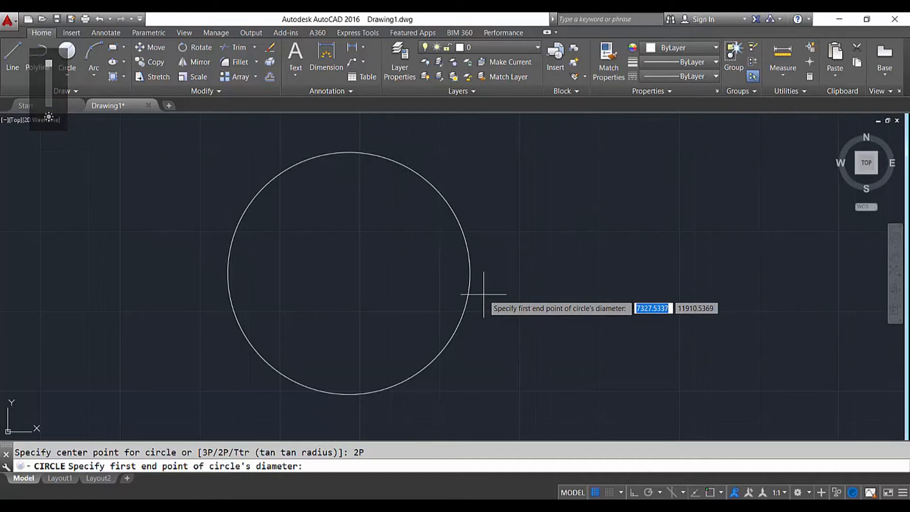
key("F3")
left_click(472, 271)
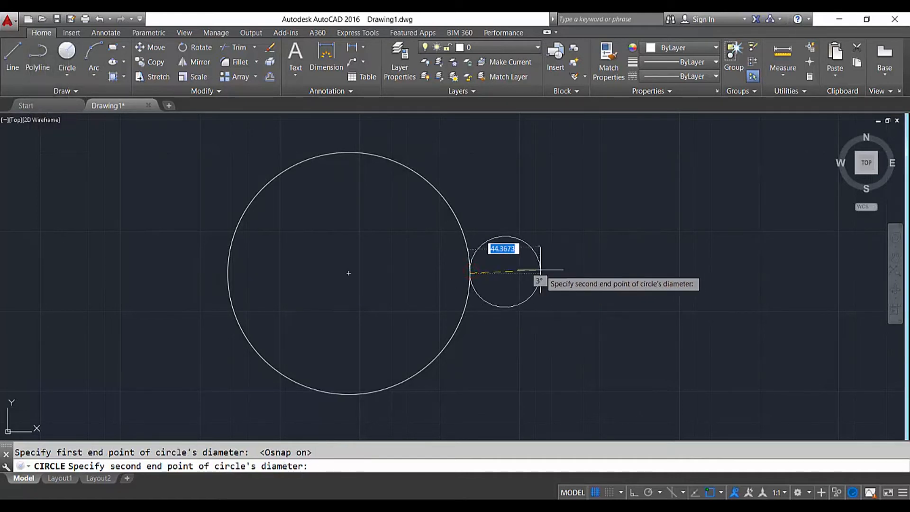
left_click(539, 273)
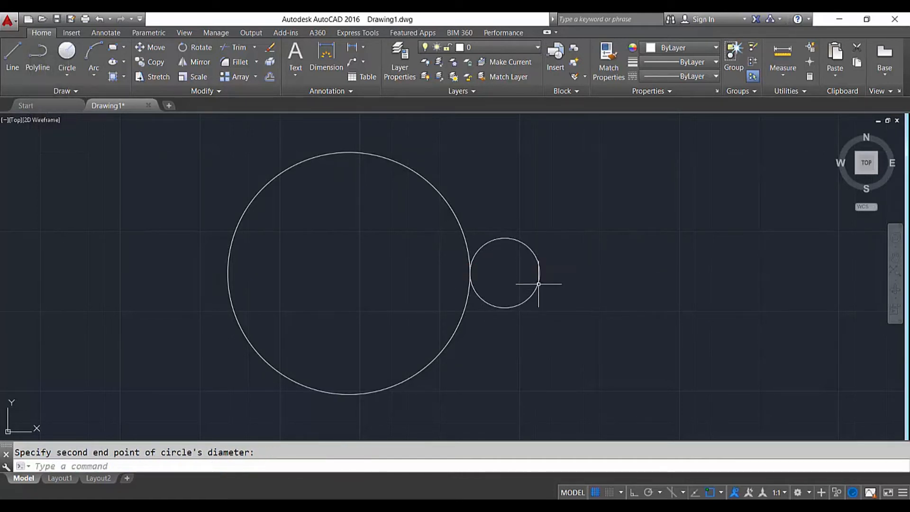
left_click(545, 294)
left_click(515, 277)
left_click(540, 274)
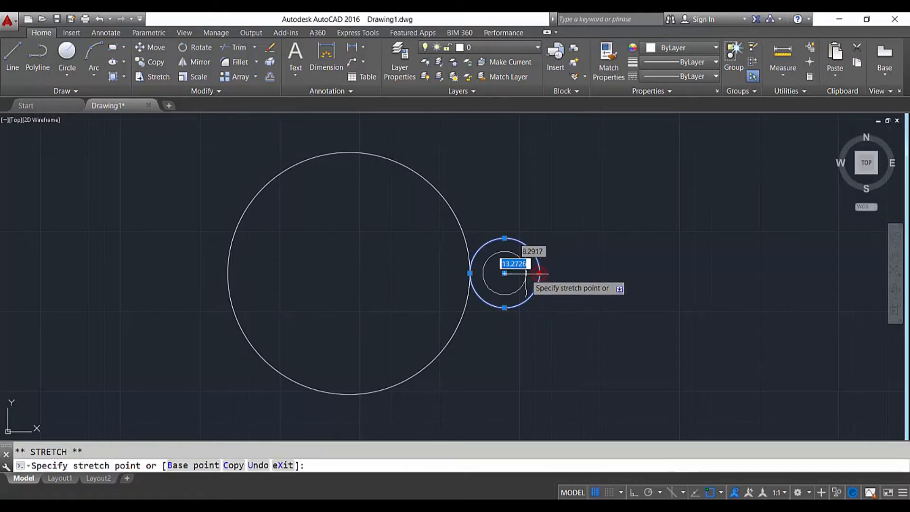
key("Escape")
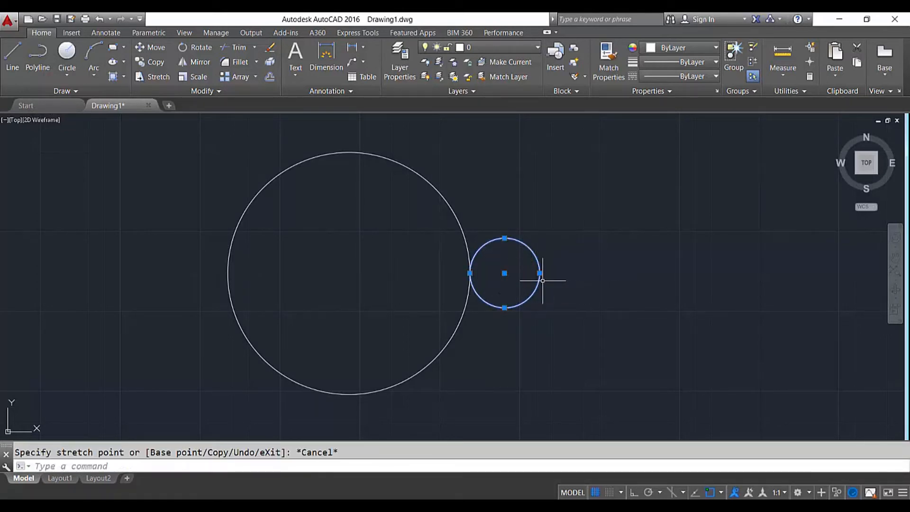
key("Escape")
type("o")
key("Return")
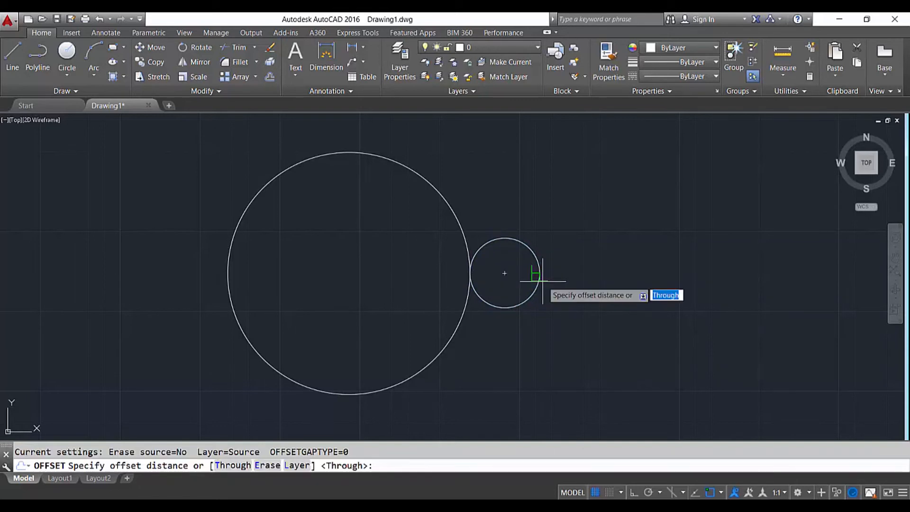
key("Escape")
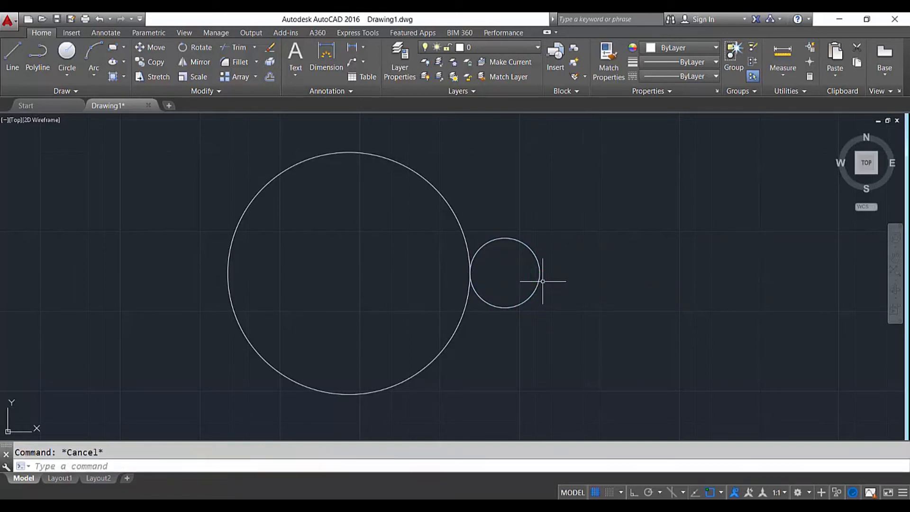
Create a polar array of the small circle around the center of the large circle.
scroll(543, 281, "down", 2)
scroll(541, 287, "up", 2)
scroll(539, 296, "down", 2)
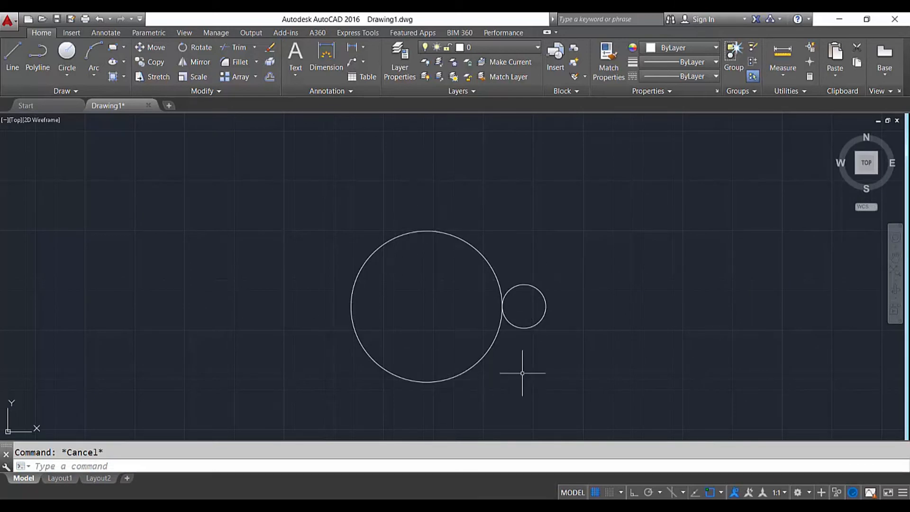
middle_click_drag(533, 373, 520, 377)
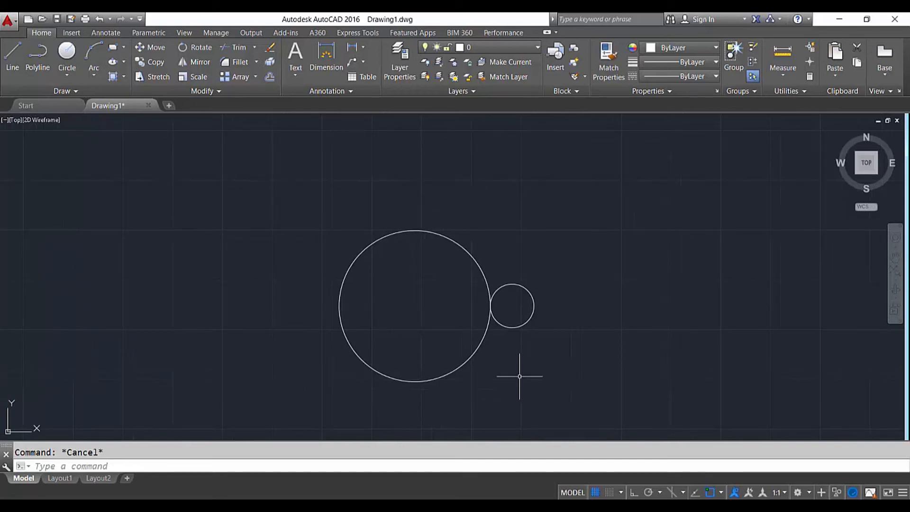
type("ar")
key("Return")
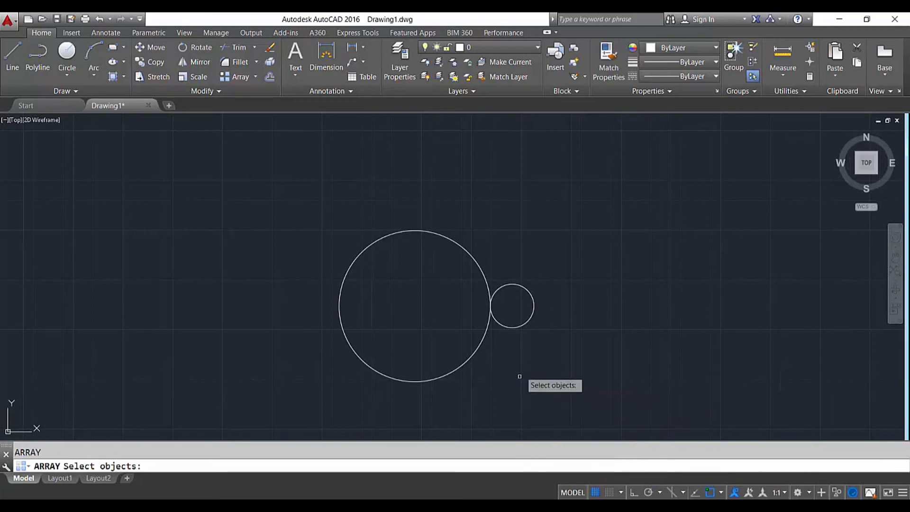
left_click(531, 318)
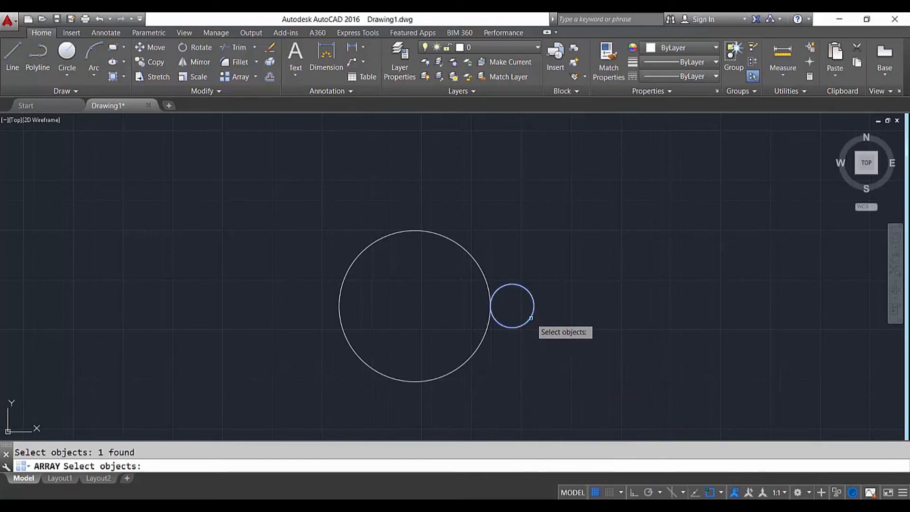
key("Return")
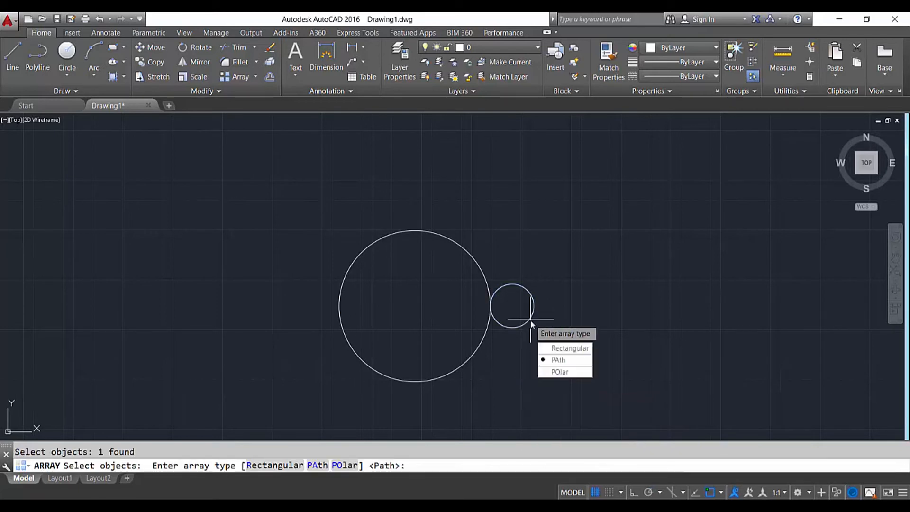
left_click(351, 466)
left_click(352, 466)
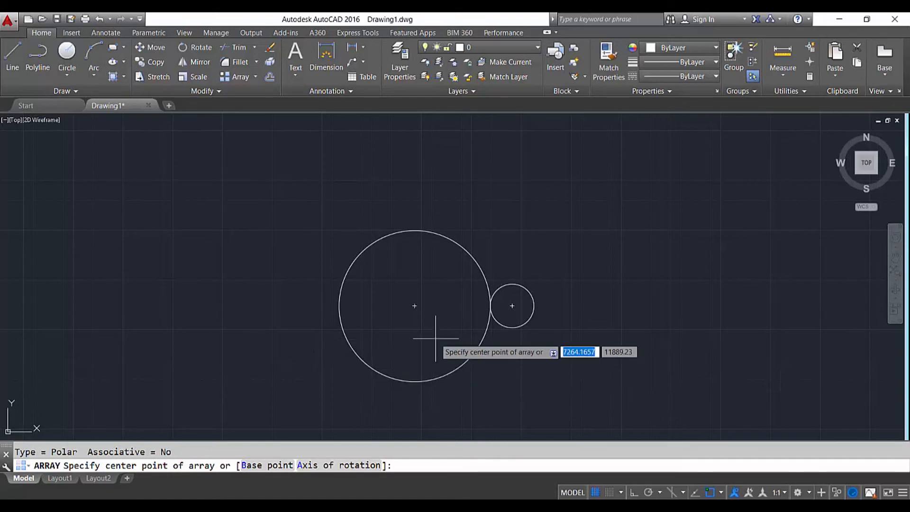
left_click(415, 306)
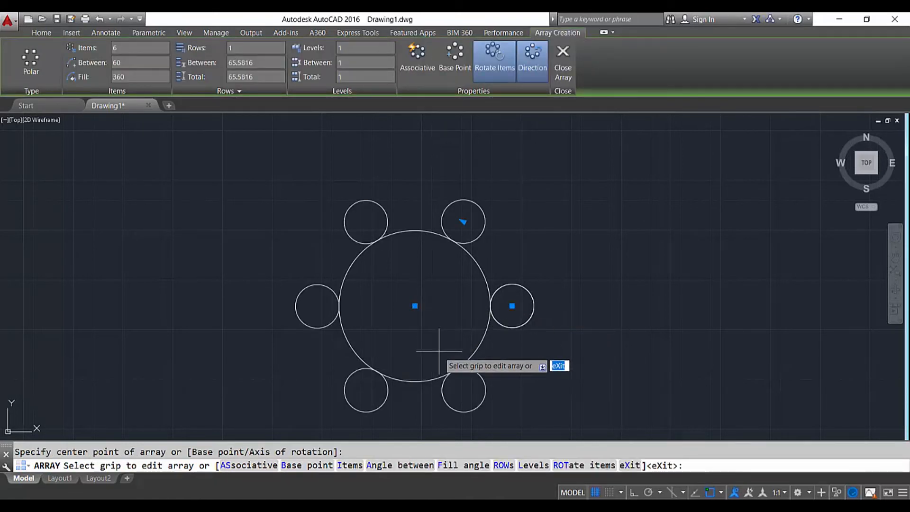
Set the number of items in the polar array to 4.
middle_click_drag(440, 351, 435, 336)
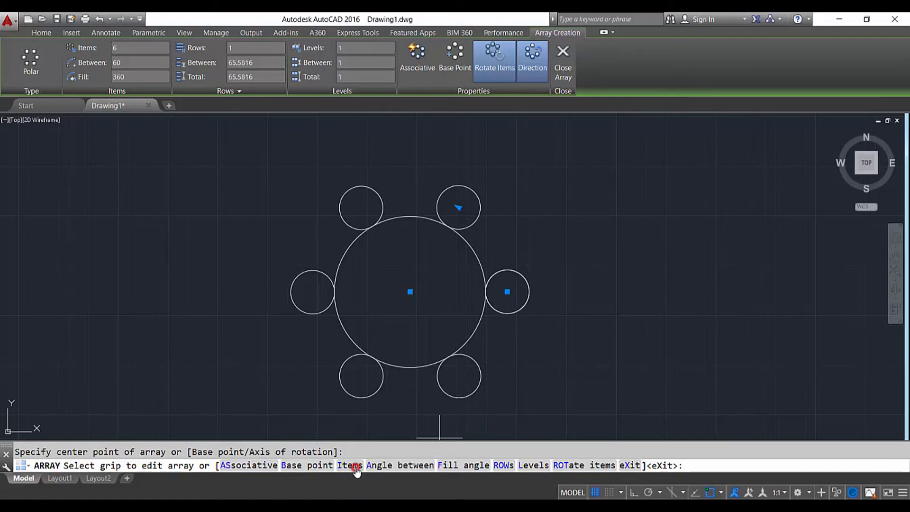
left_click(351, 465)
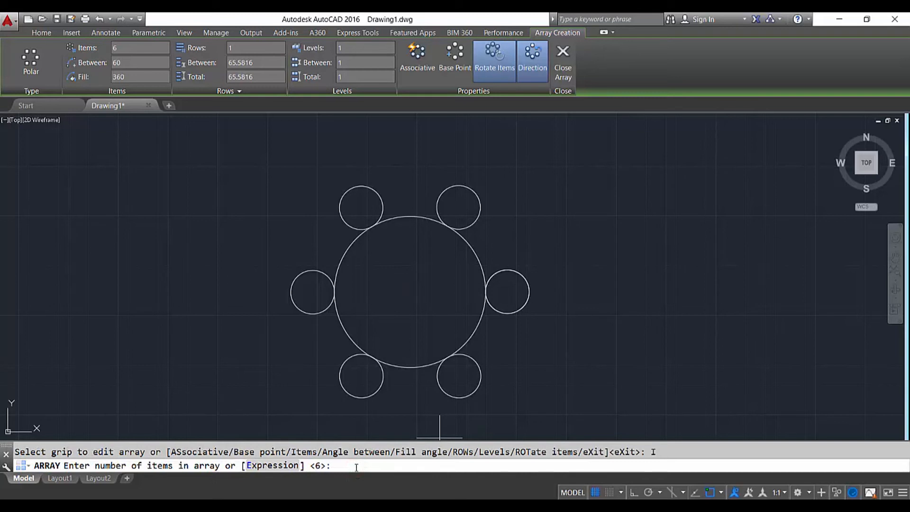
type("4")
key("Return")
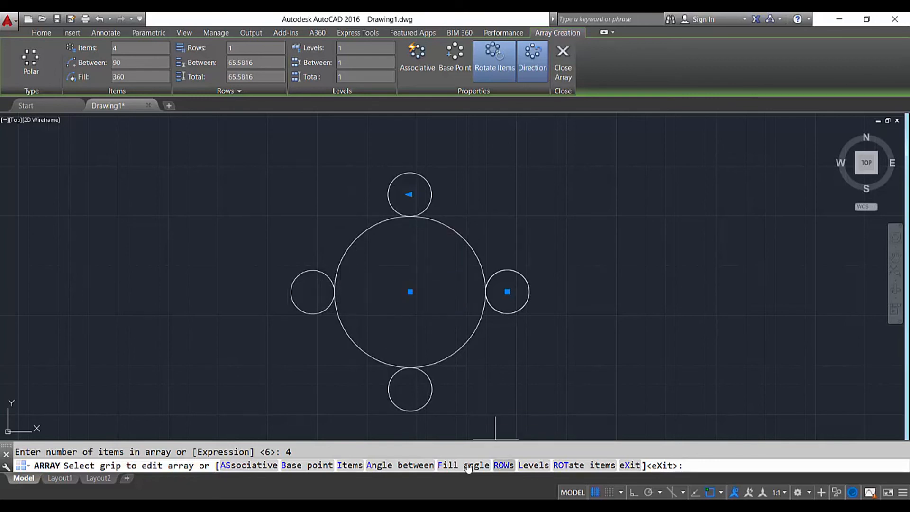
Set the angle between the polar array's items to 60 degrees.
left_click(417, 466)
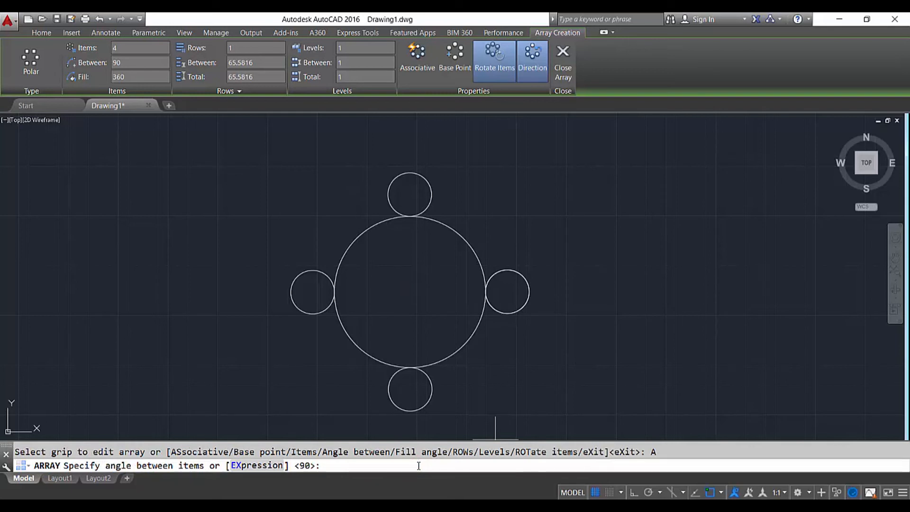
type("60")
key("Return")
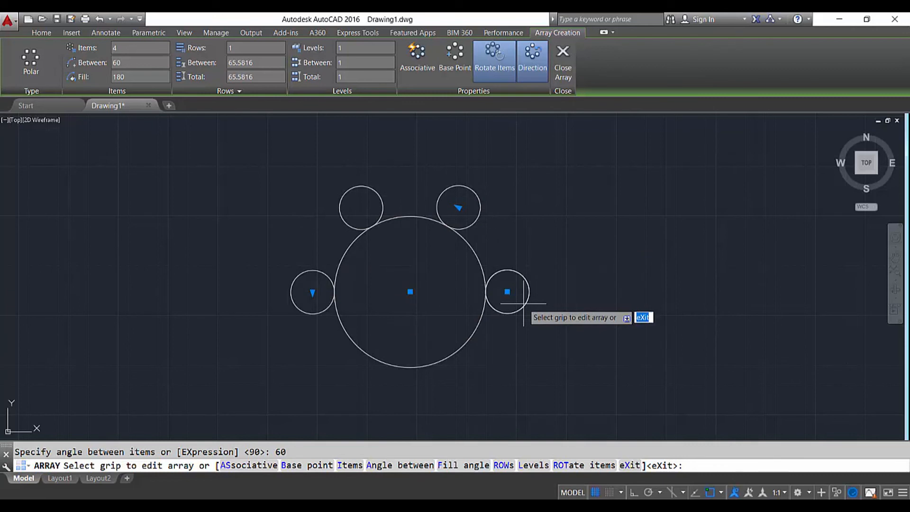
Set the polar array's fill angle to 360 degrees.
left_click(477, 465)
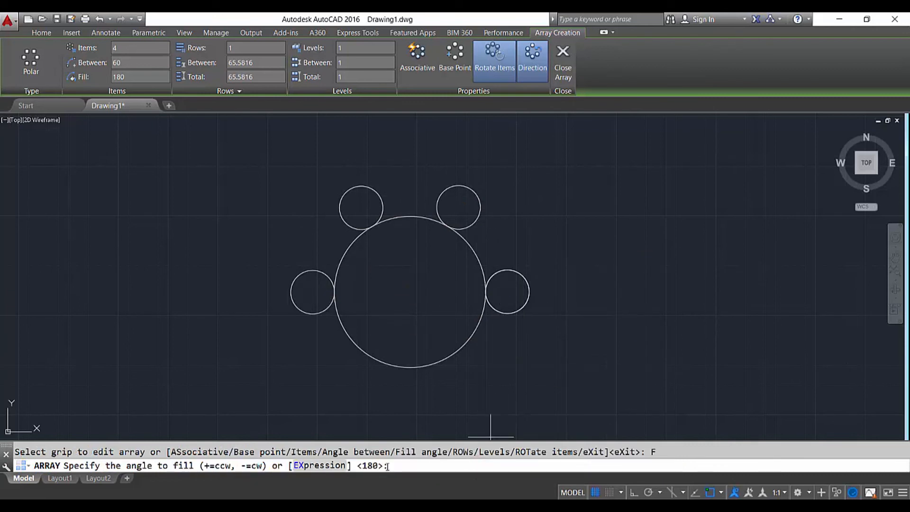
type("360")
key("Return")
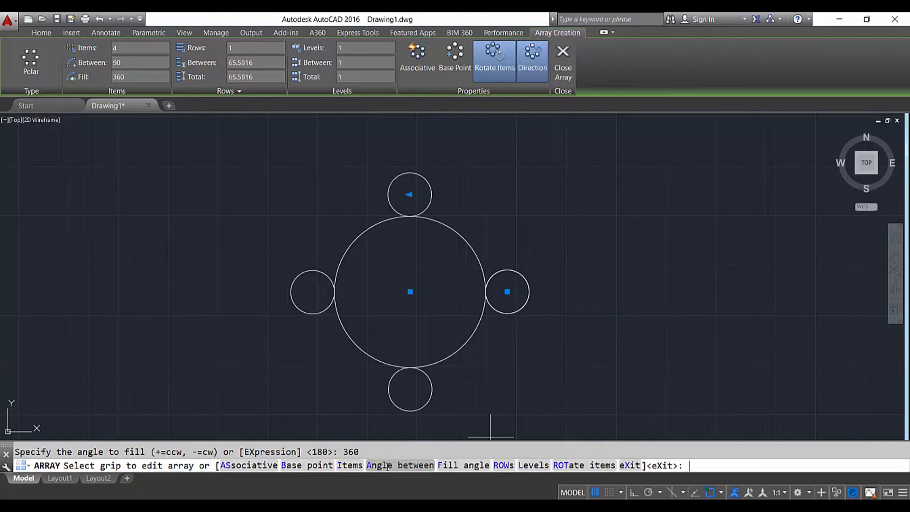